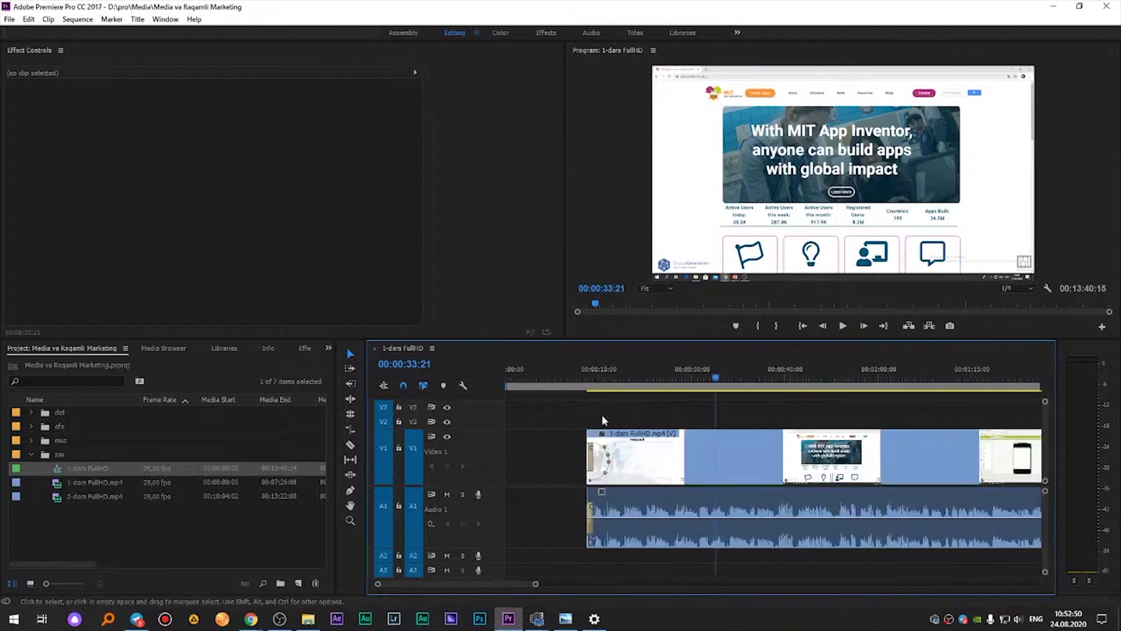
- Import the 00 Final_1 video from the "logo aftr" folder inside D:\dg into the project's root level
left_click(273, 528)
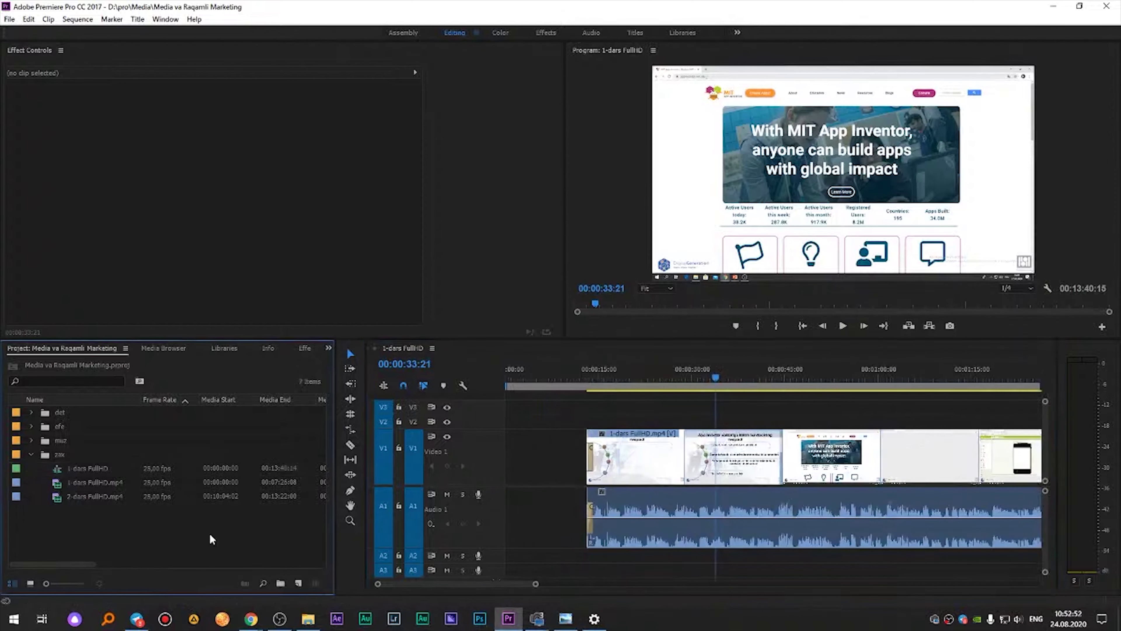
left_click(30, 454)
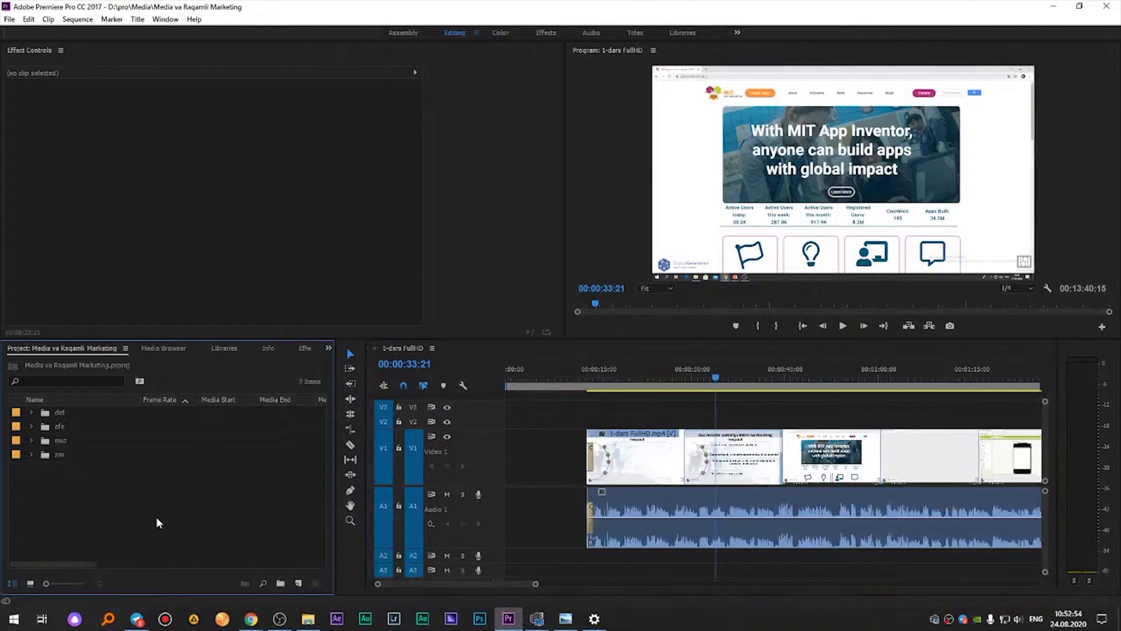
left_click(565, 410)
left_click(269, 515)
double_click(270, 516)
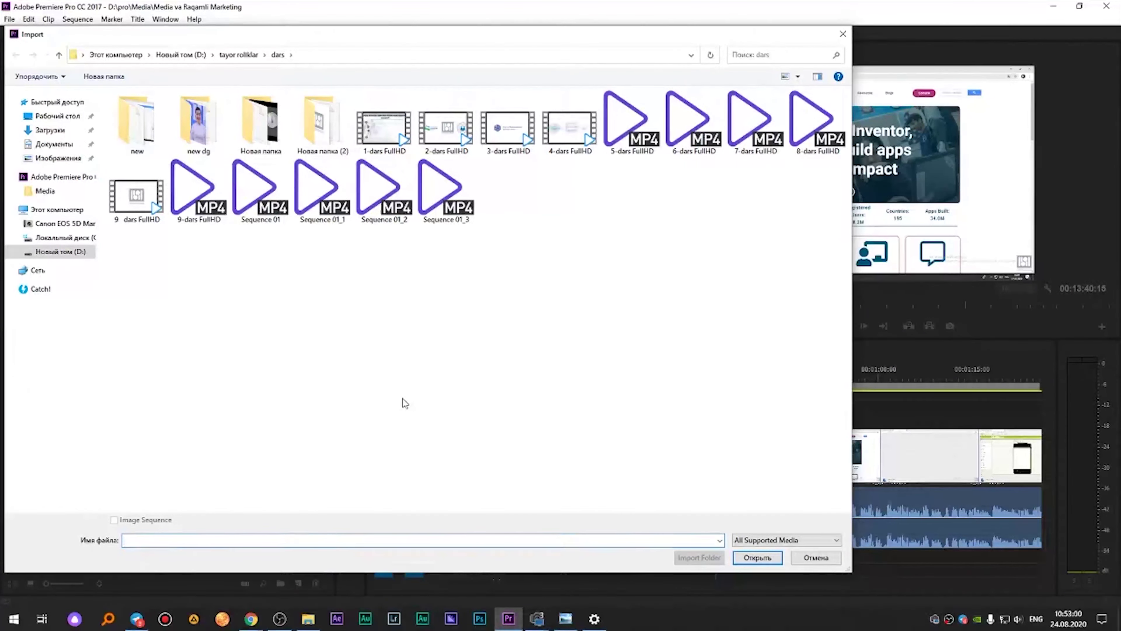
key("alt+Up")
key("alt+Up")
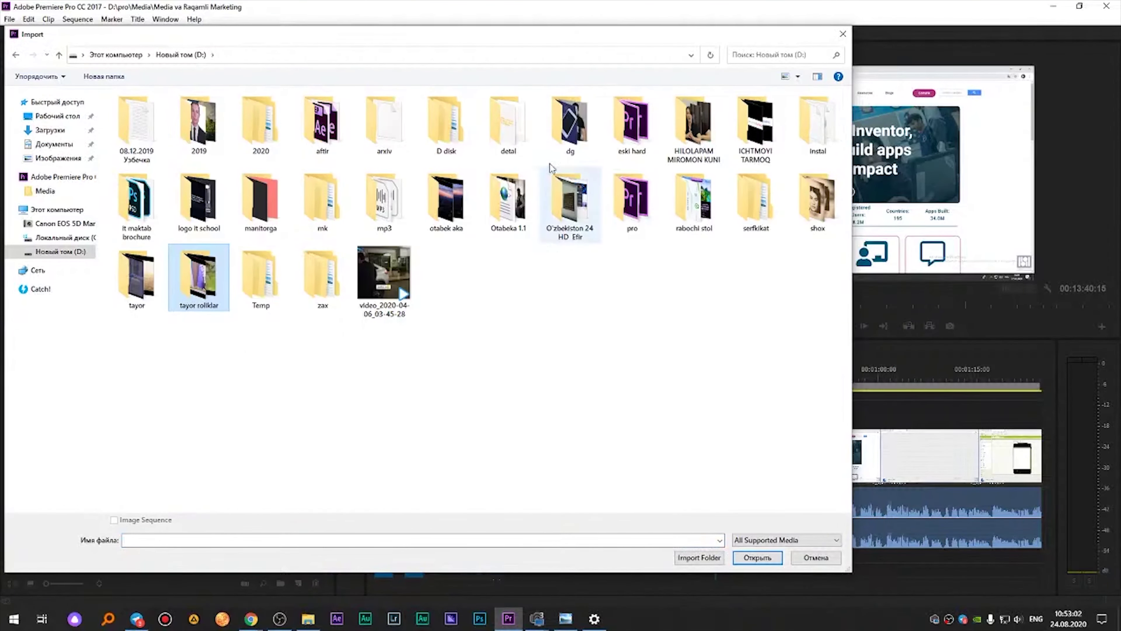
double_click(570, 133)
double_click(508, 126)
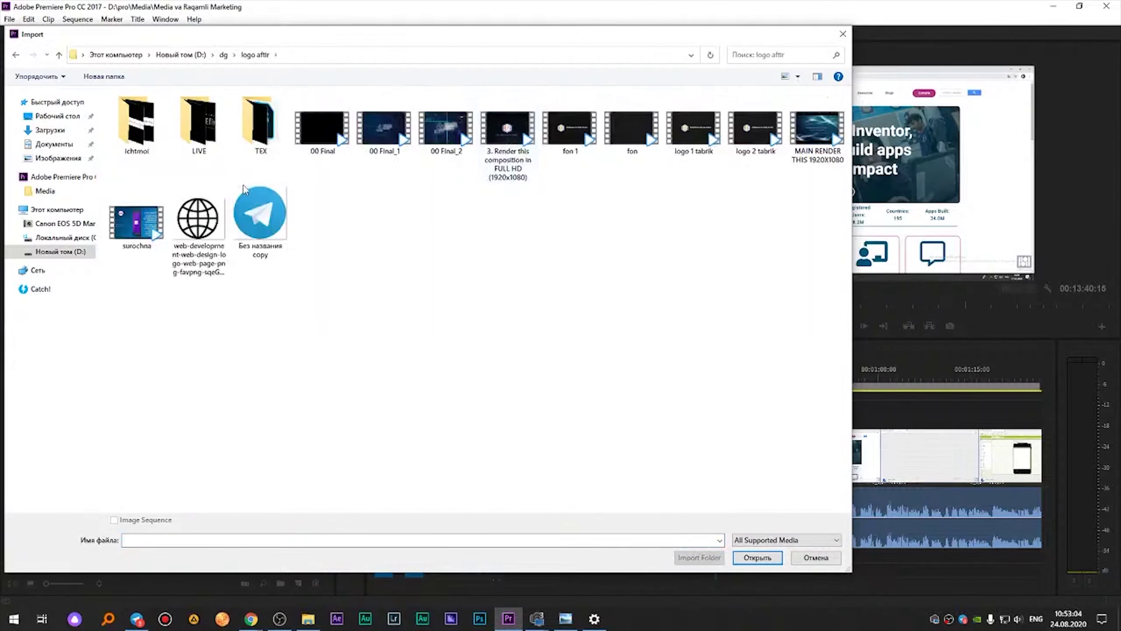
left_click(386, 155)
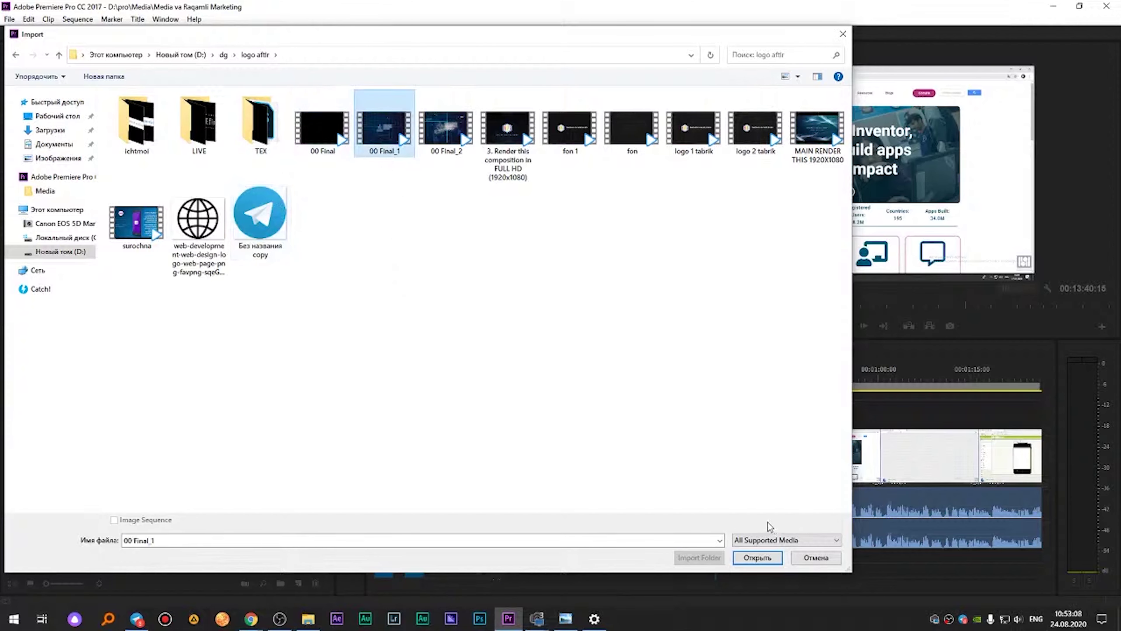
left_click(757, 557)
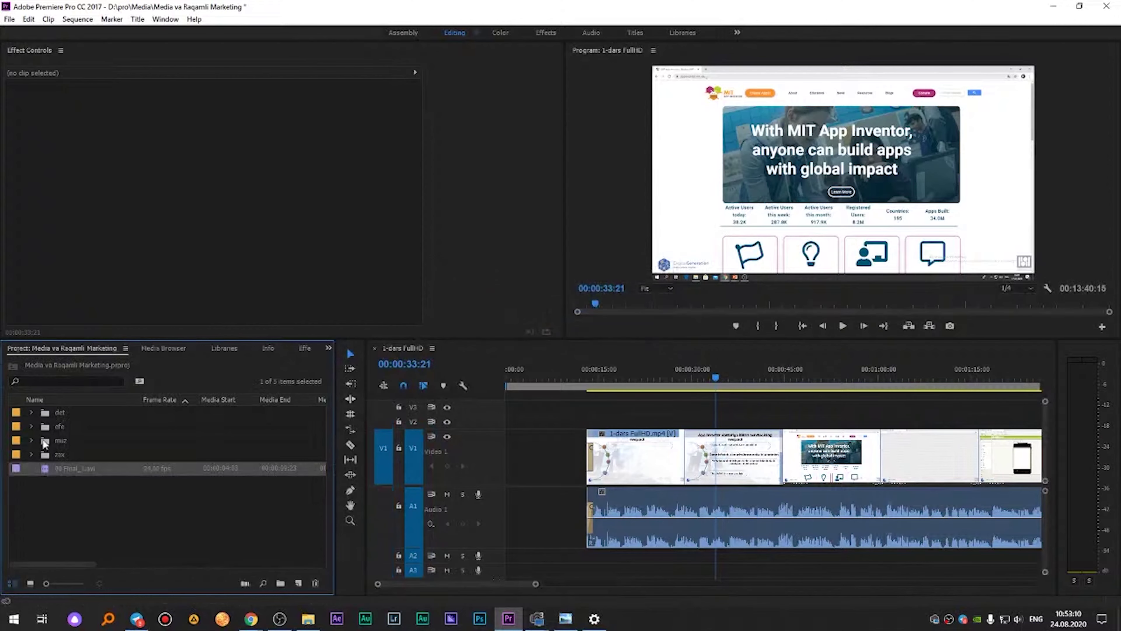
- Place the 00 Final_1 clip at the very start of the sequence on Video 1 and save the project
left_click_drag(147, 469, 521, 454)
left_click(512, 381)
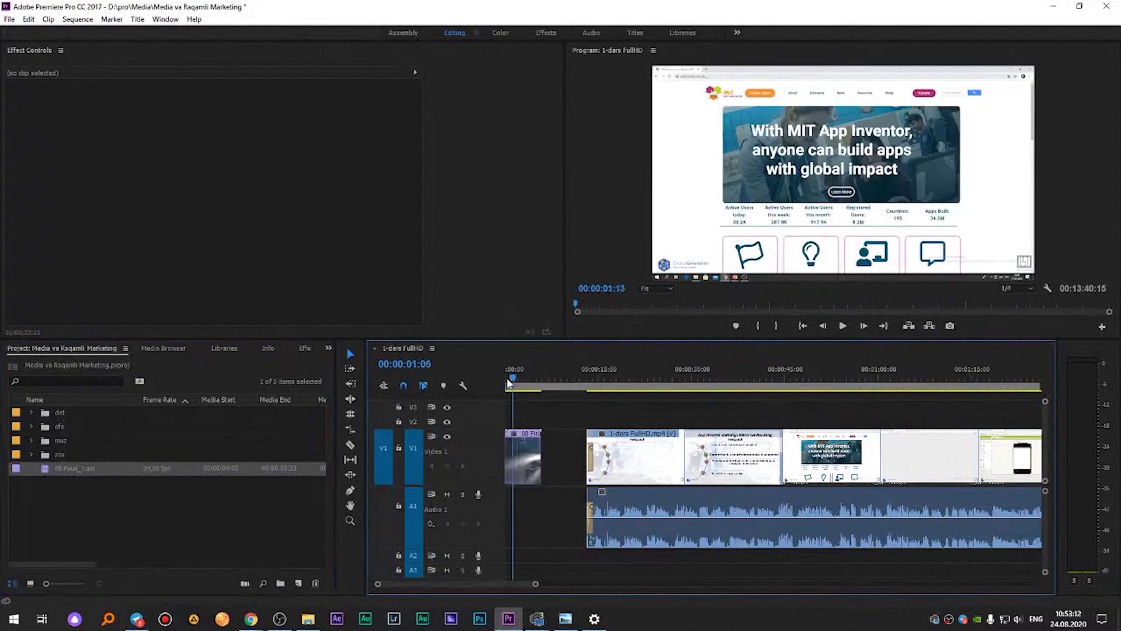
left_click(506, 378)
key("equal")
key("ctrl+s")
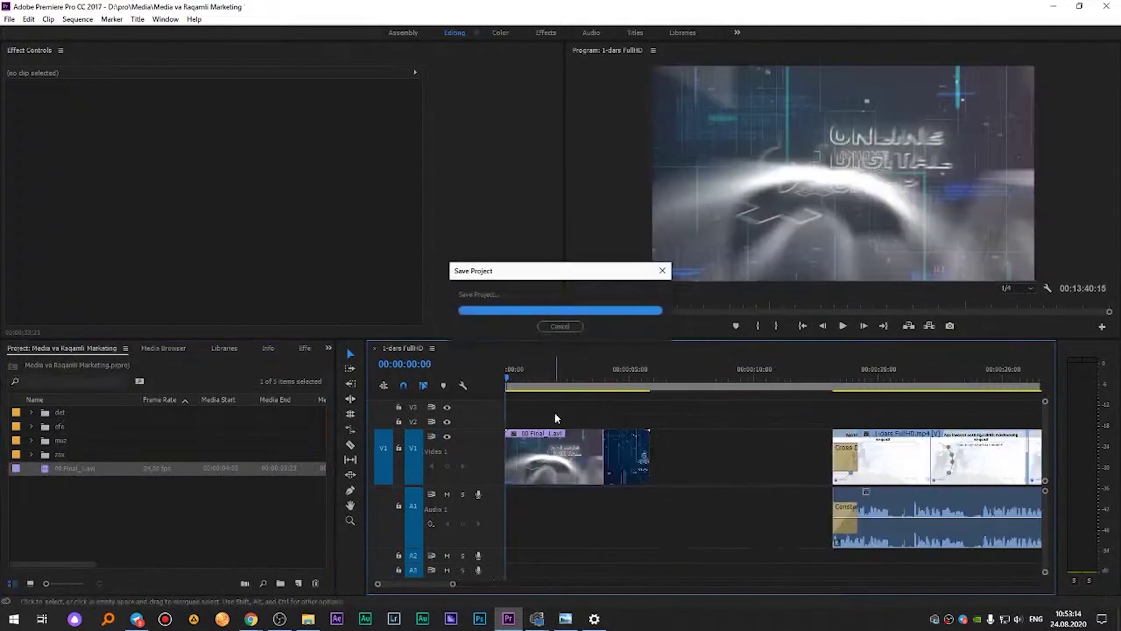
- Import the "NO COPYRIGHT Business Presentation Music" file from the Downloads folder
double_click(112, 539)
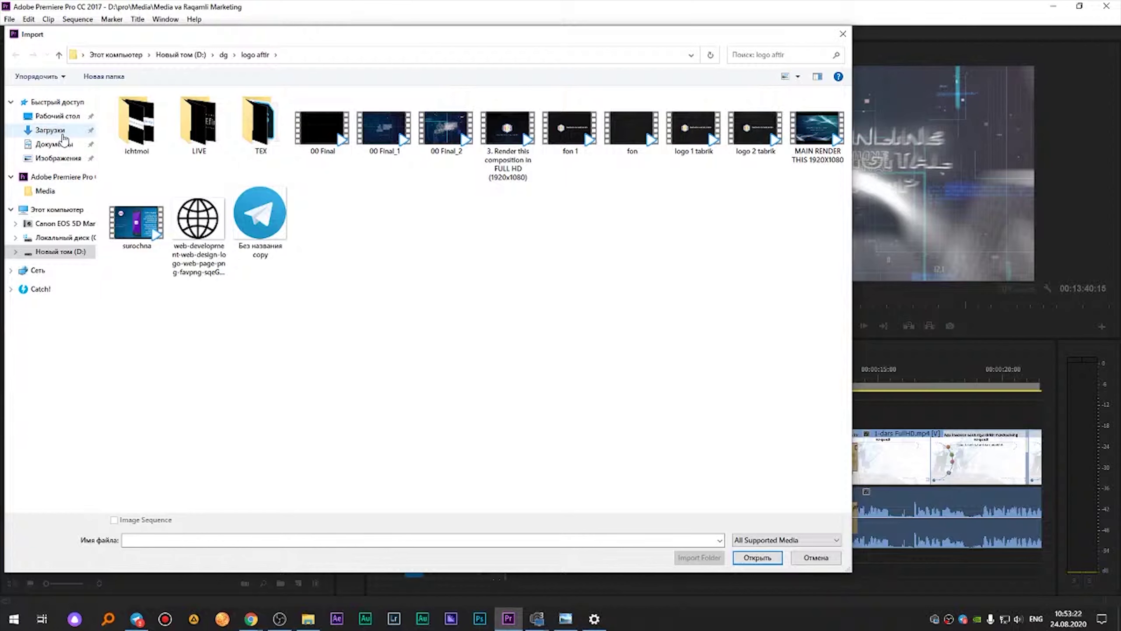
left_click(49, 131)
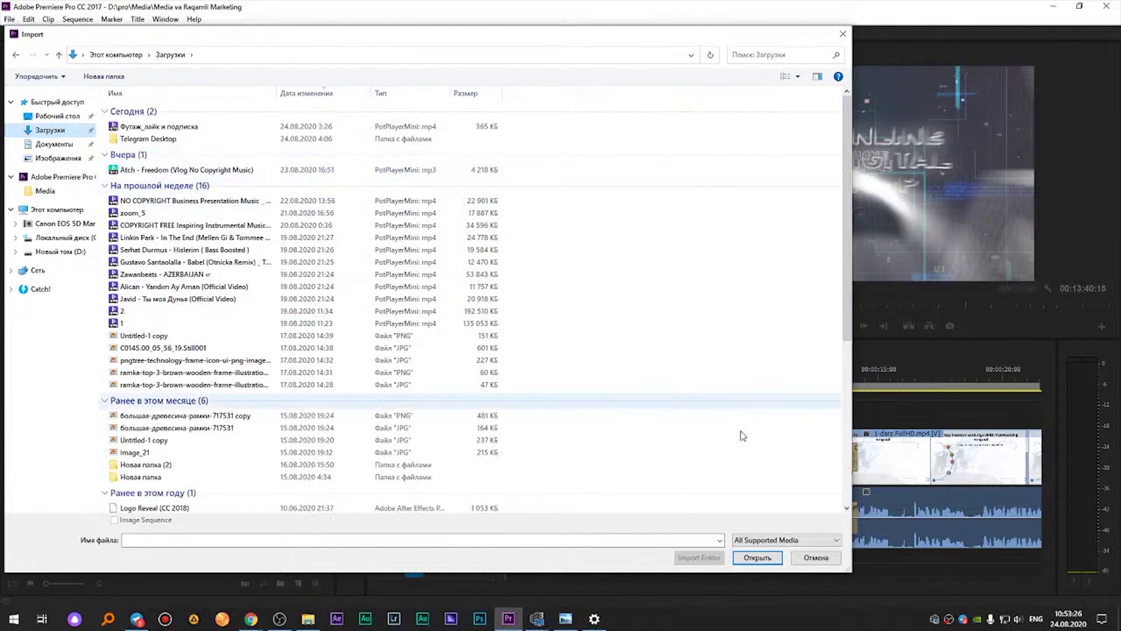
left_click(798, 76)
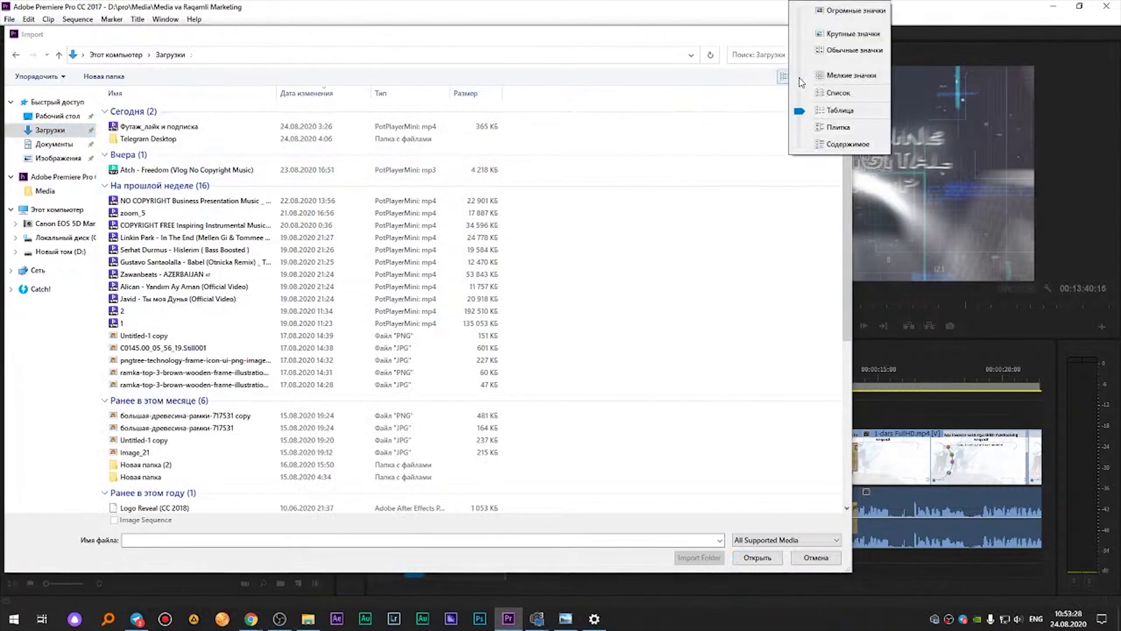
left_click(878, 31)
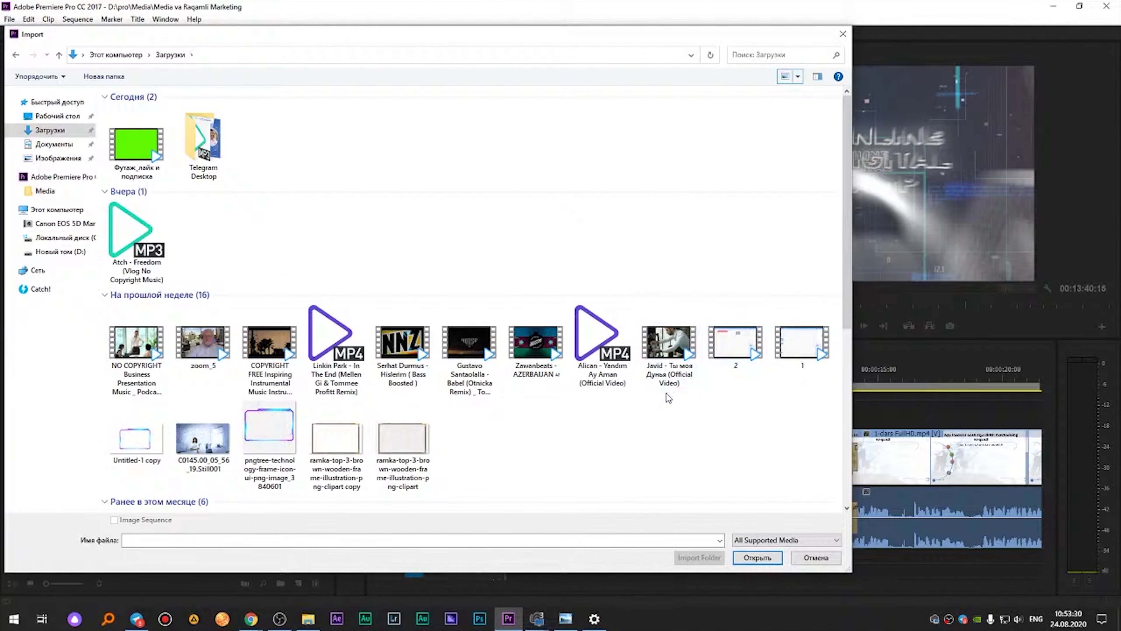
scroll(667, 398, "down", 5)
scroll(667, 398, "up", 5)
left_click(162, 333)
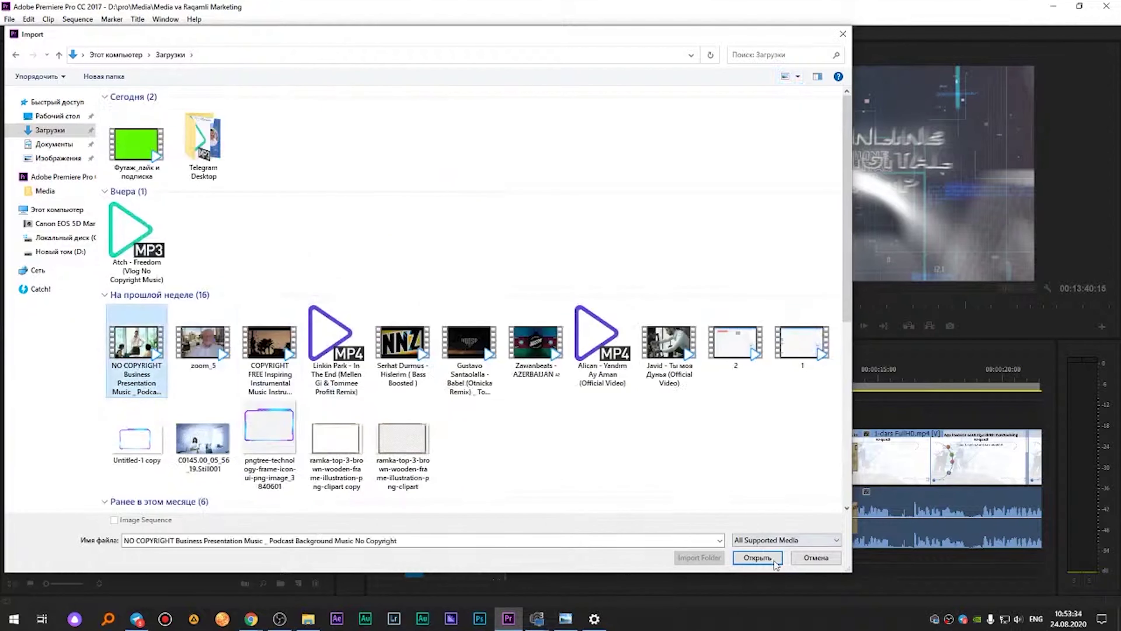
left_click(760, 563)
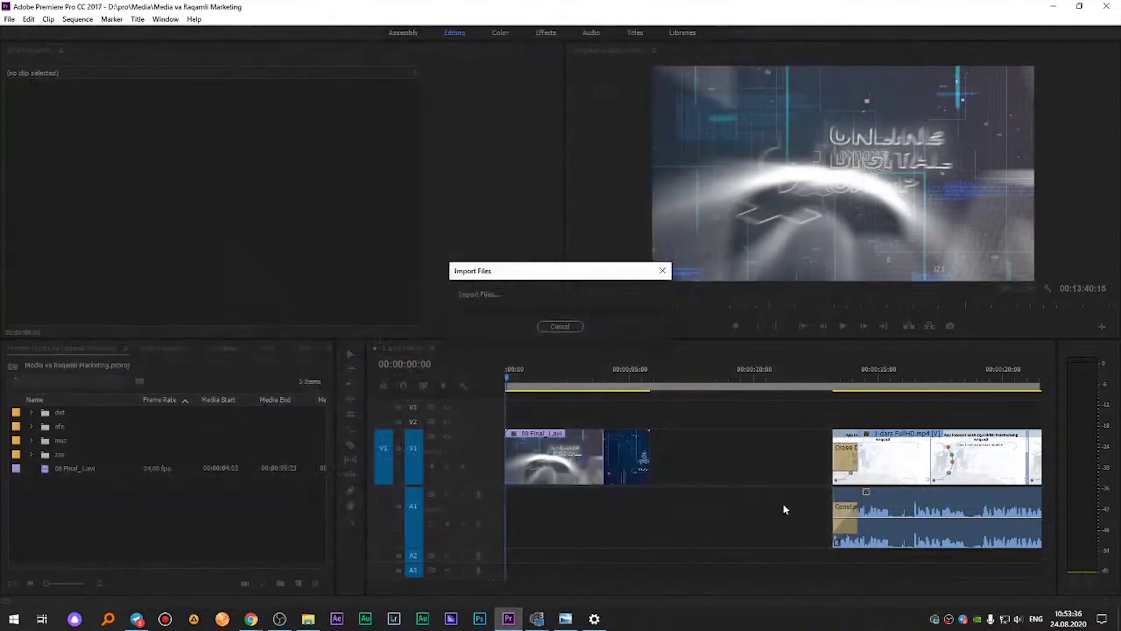
- Add the music file to the sequence, delete its video part, and align its audio on Audio 2 with the sequence start
left_click_drag(53, 482, 665, 417)
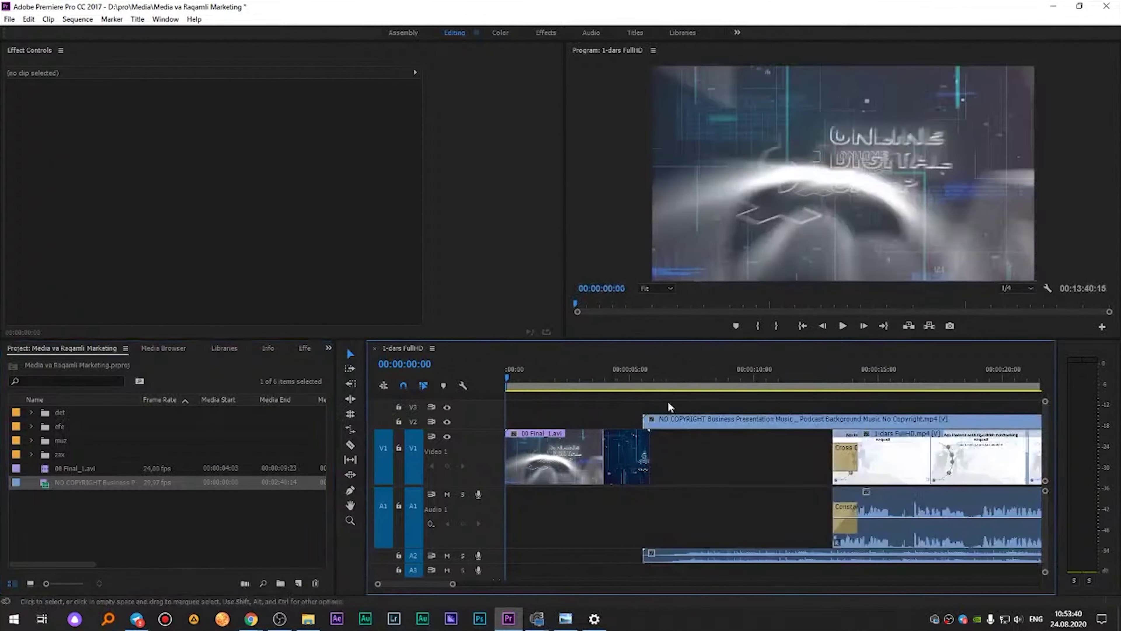
left_click(718, 423, "alt")
key("Delete")
left_click_drag(702, 558, 564, 557)
scroll(524, 532, "down", 1)
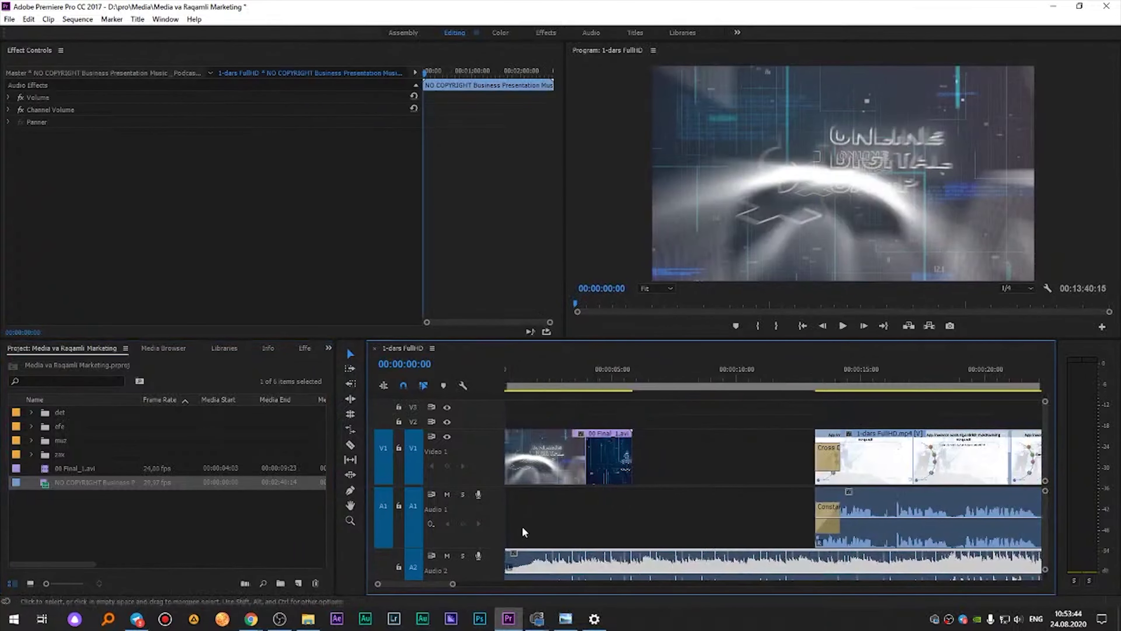
scroll(484, 498, "down", 2)
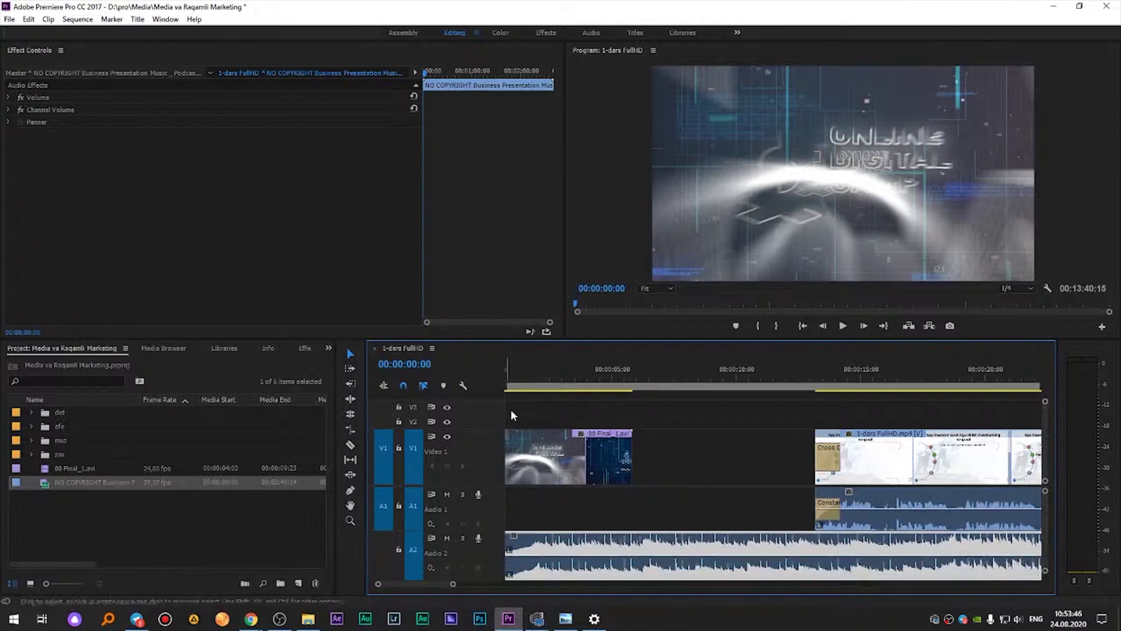
scroll(487, 487, "down", 1)
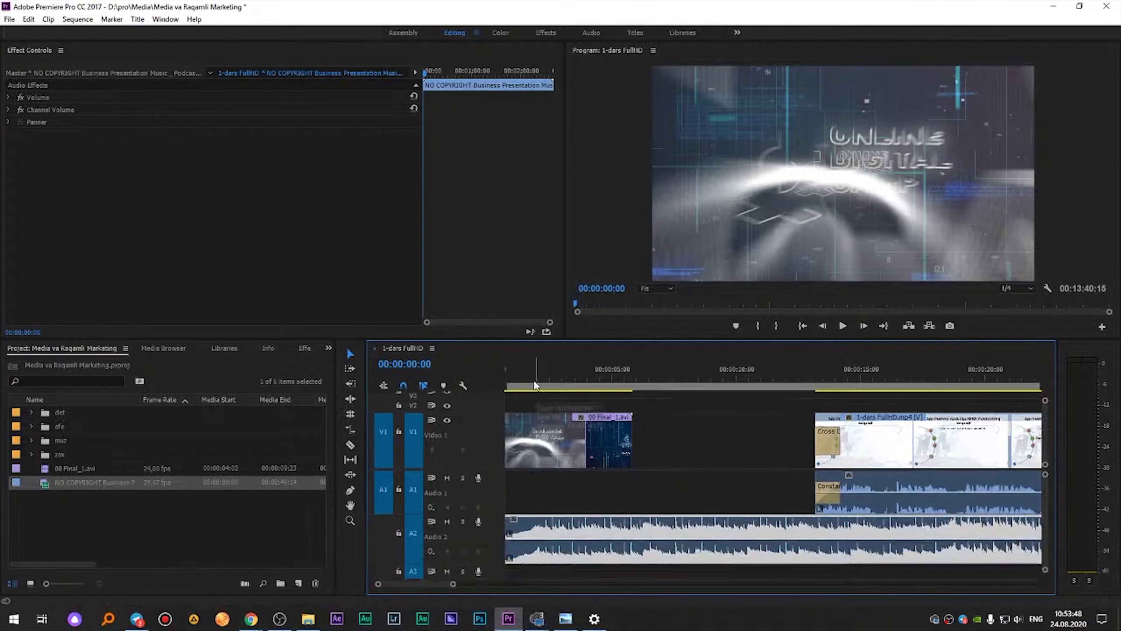
key("=")
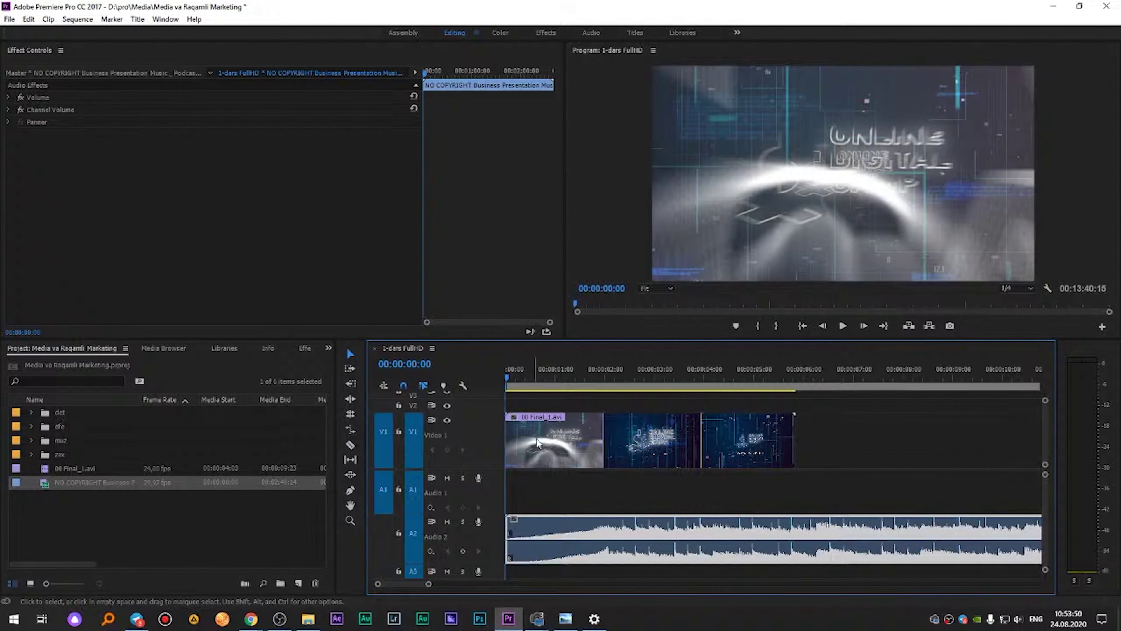
- Play the intro with the music, split the 00 Final_1 clip at 00:00:04:08, and delete the part after the cut
key("space")
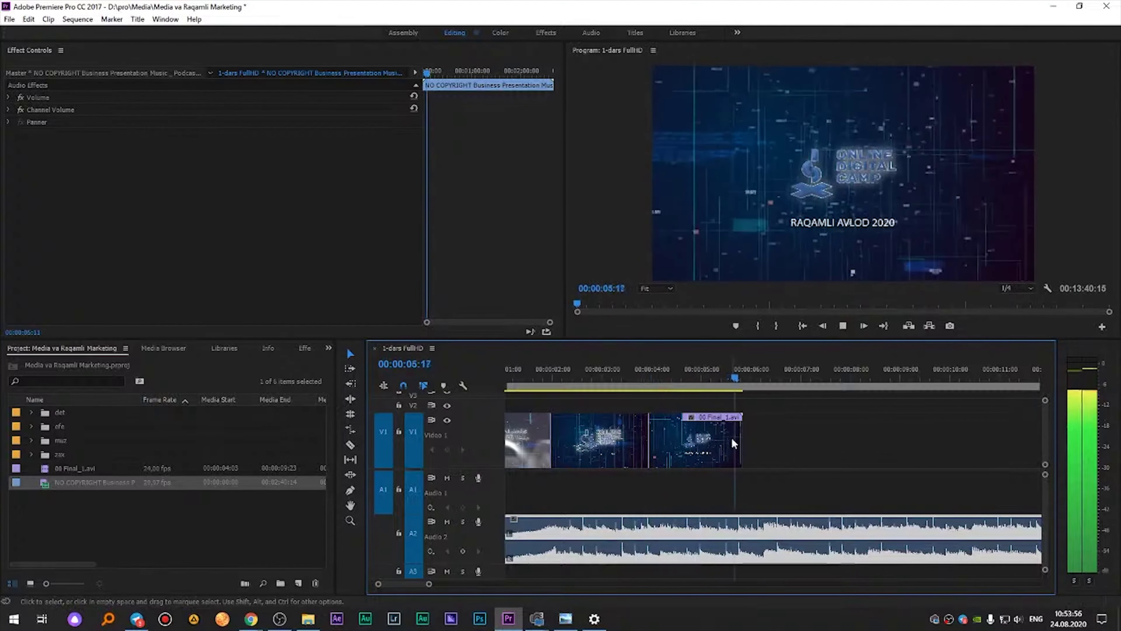
left_click(580, 375)
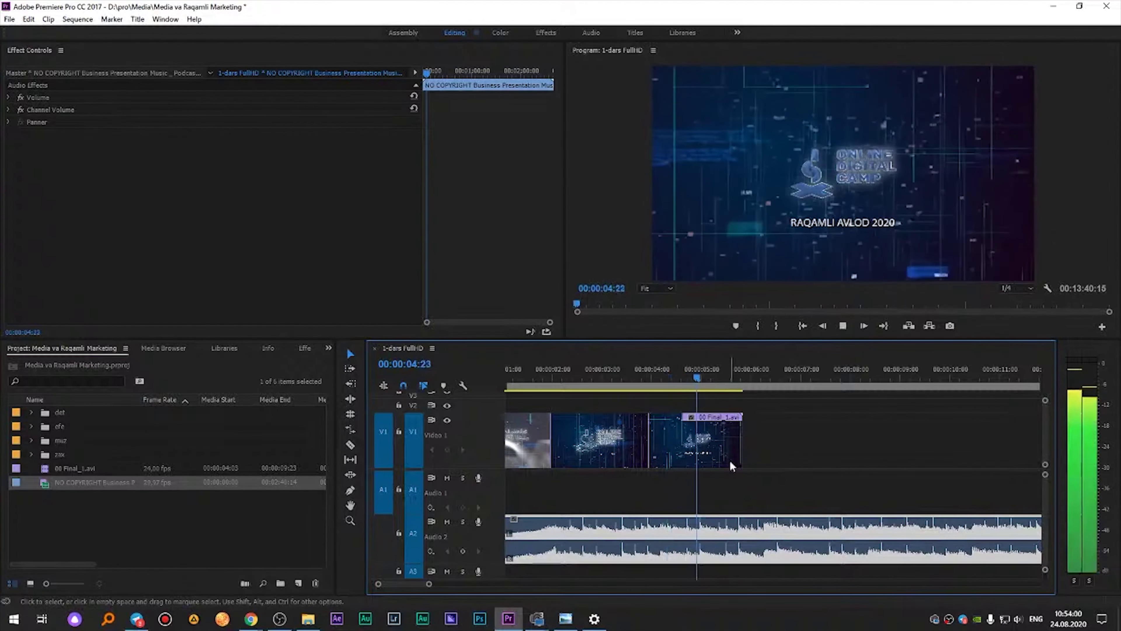
left_click(636, 377)
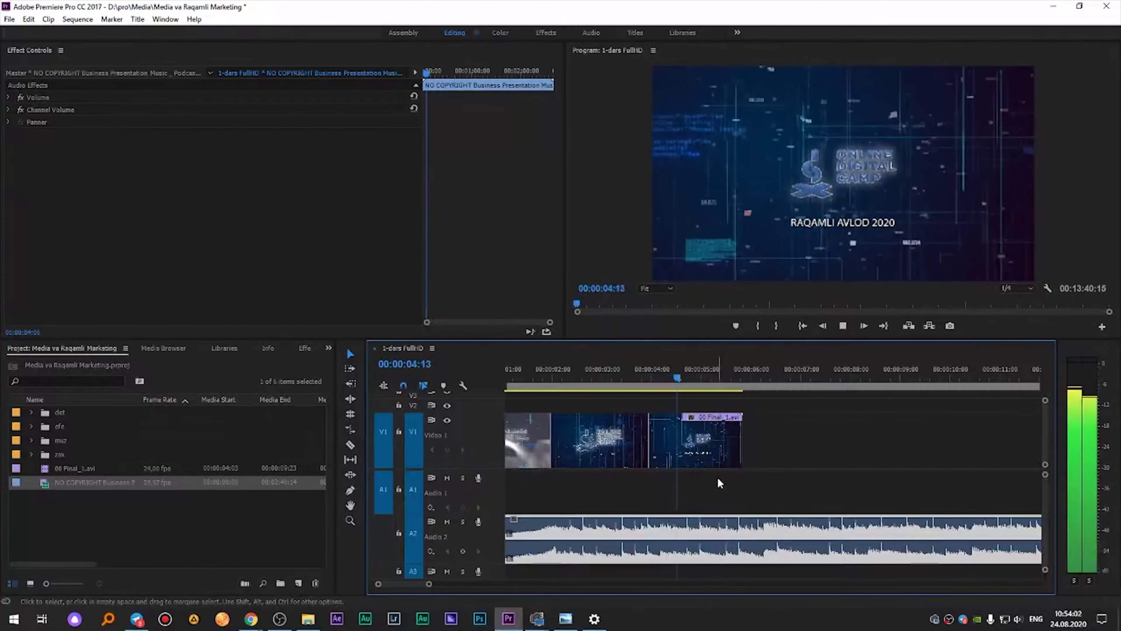
key("space")
left_click(567, 376)
key("space")
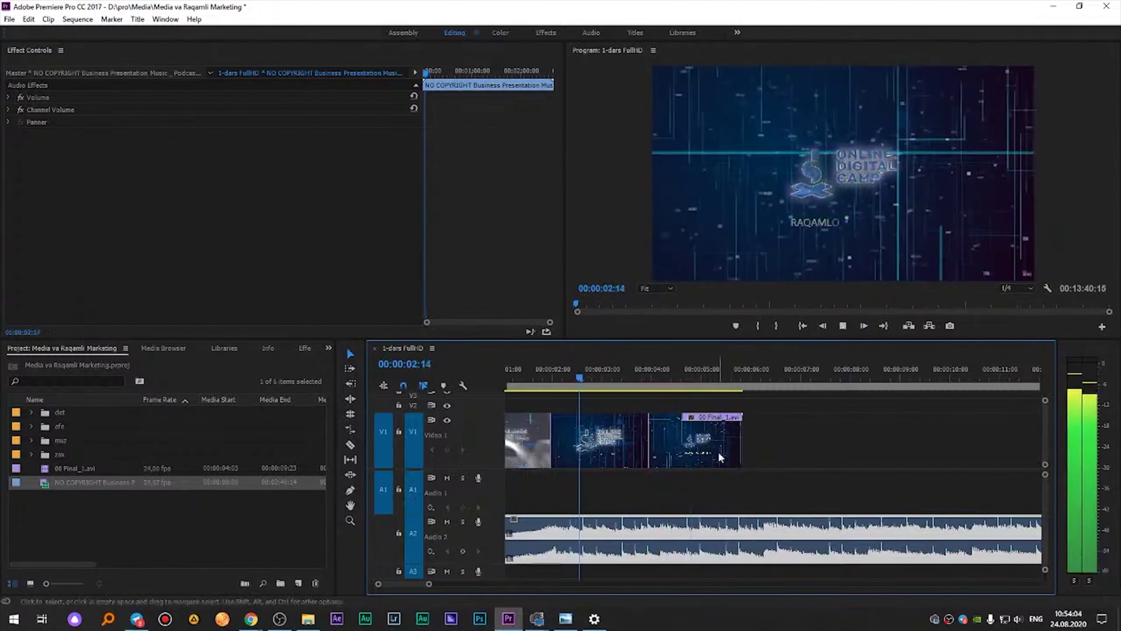
key("space")
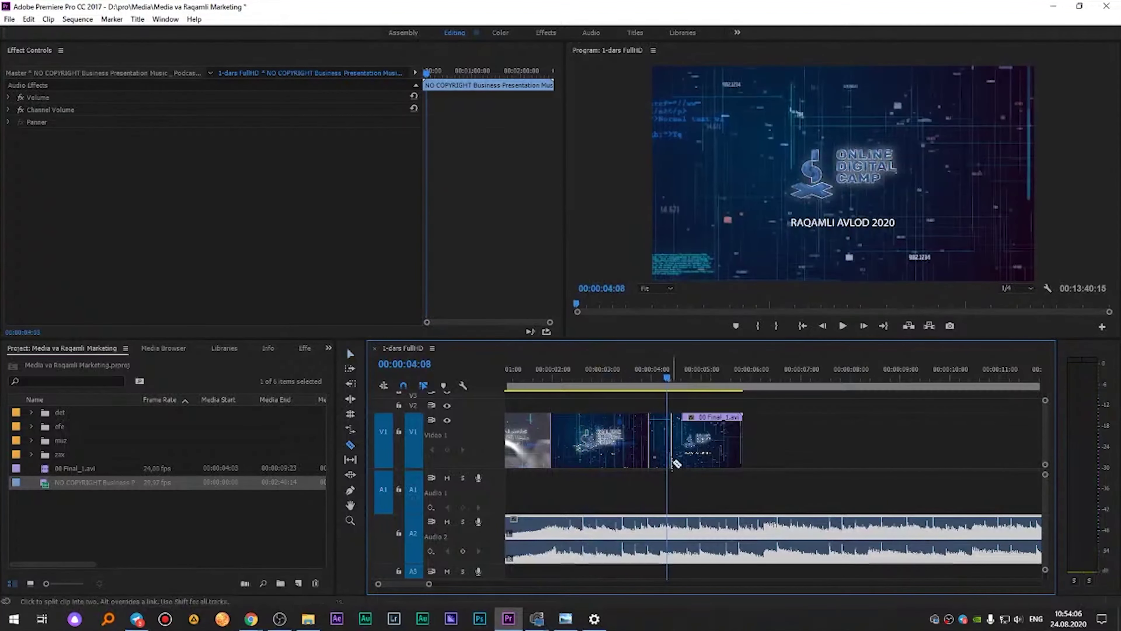
key("ctrl+k")
left_click(685, 458)
key("Delete")
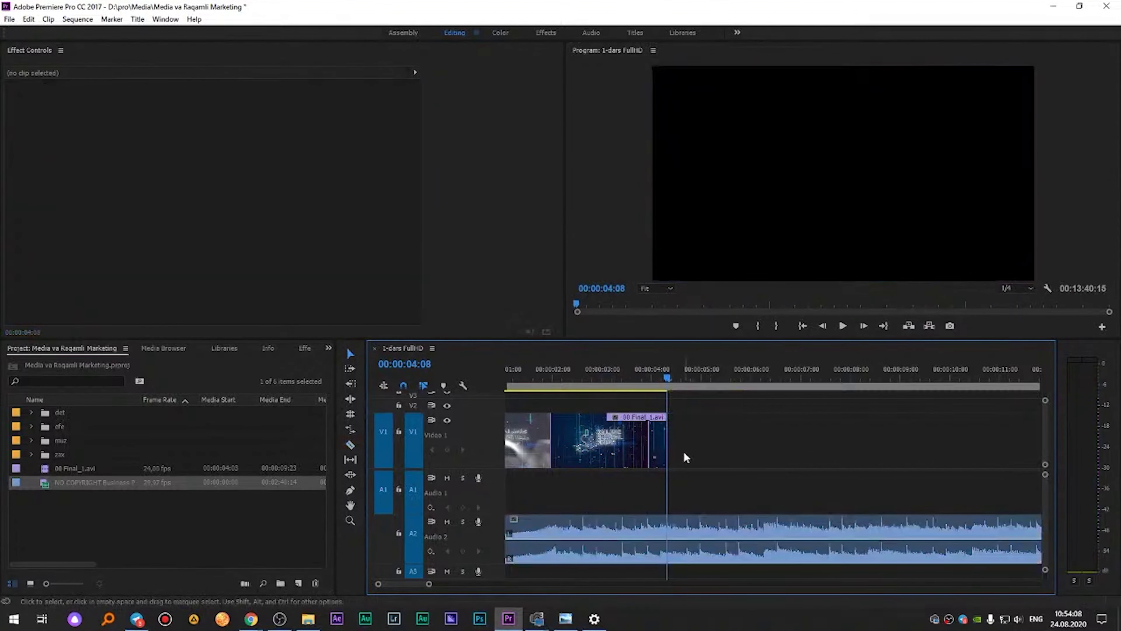
- Ripple delete the gap between the intro and the lesson clip, and remove the Cross Dissolve at the lesson clip's start
key("minus")
key("minus")
key("minus")
right_click(617, 443)
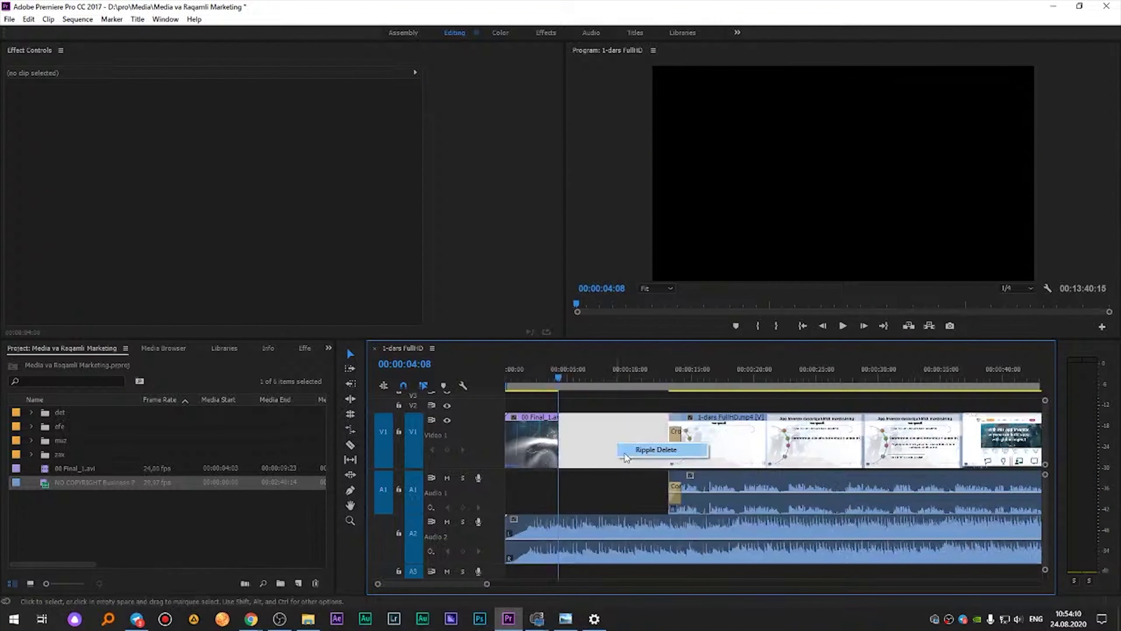
left_click(625, 454)
key("equal")
key("equal")
key("equal")
left_click(729, 451)
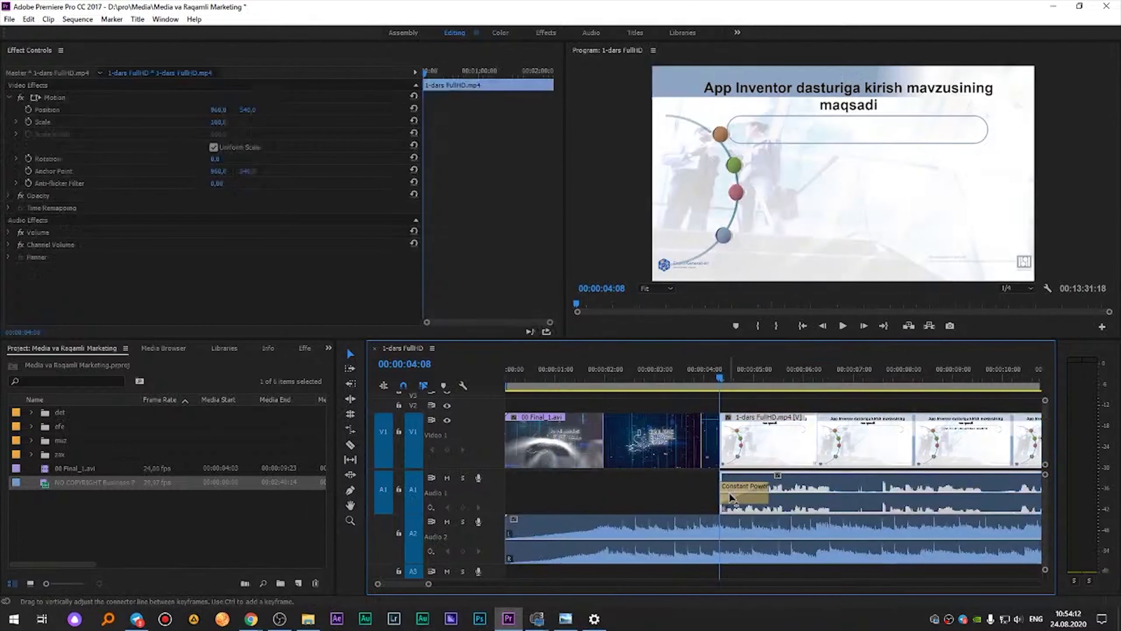
left_click(730, 494)
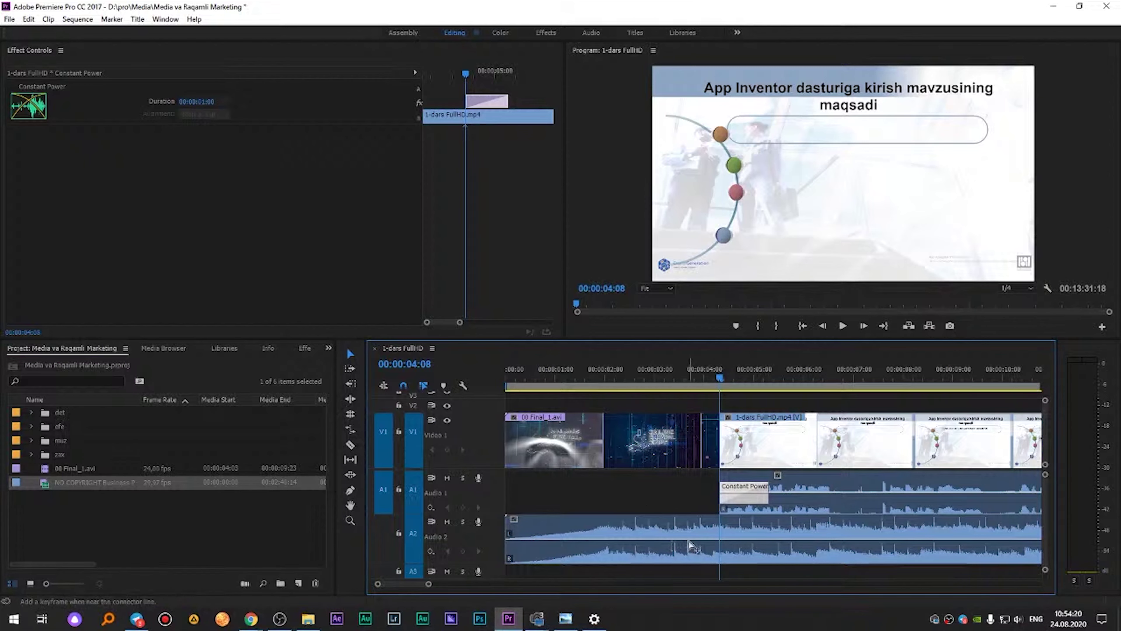
- Add two volume keyframes to the music near the intro's end and lower the second one to about -15.7 dB
left_click_drag(642, 540, 648, 551)
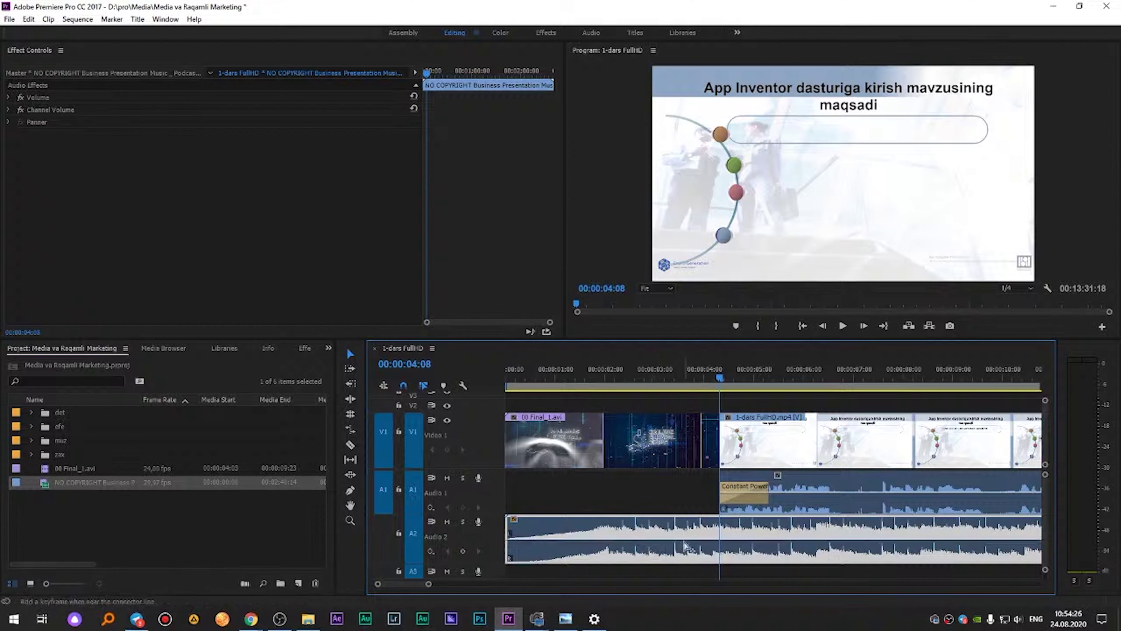
left_click(692, 540, "ctrl")
left_click(712, 539, "ctrl")
left_click_drag(713, 540, 713, 556)
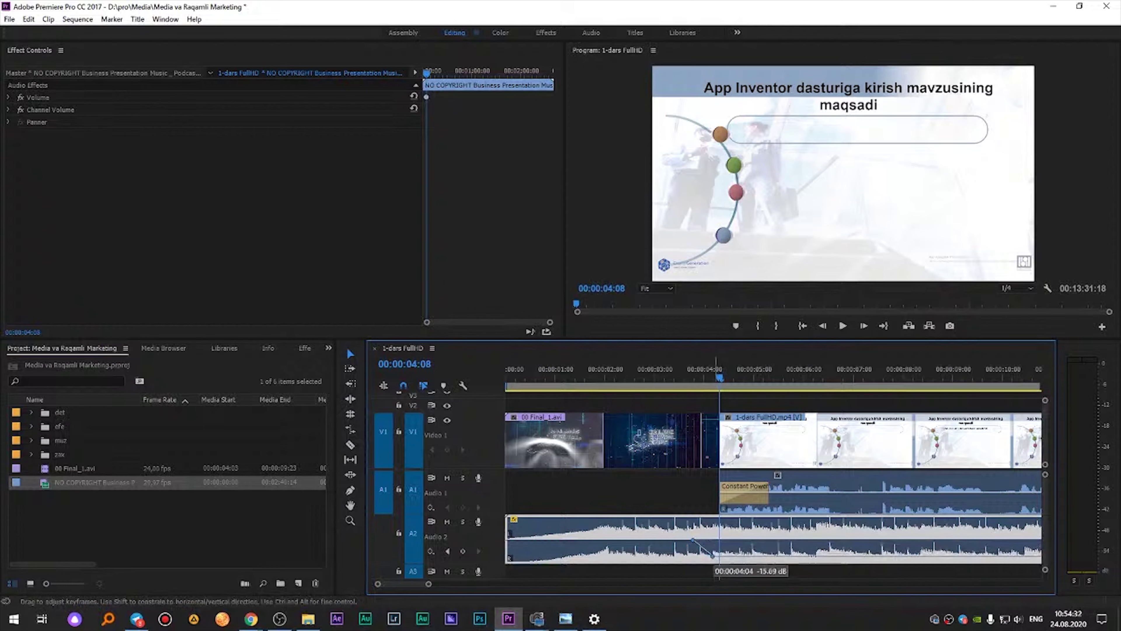
- Play the transition from the intro into the lesson, and lower the music's second volume keyframe to about -22.5 dB
left_click(687, 379)
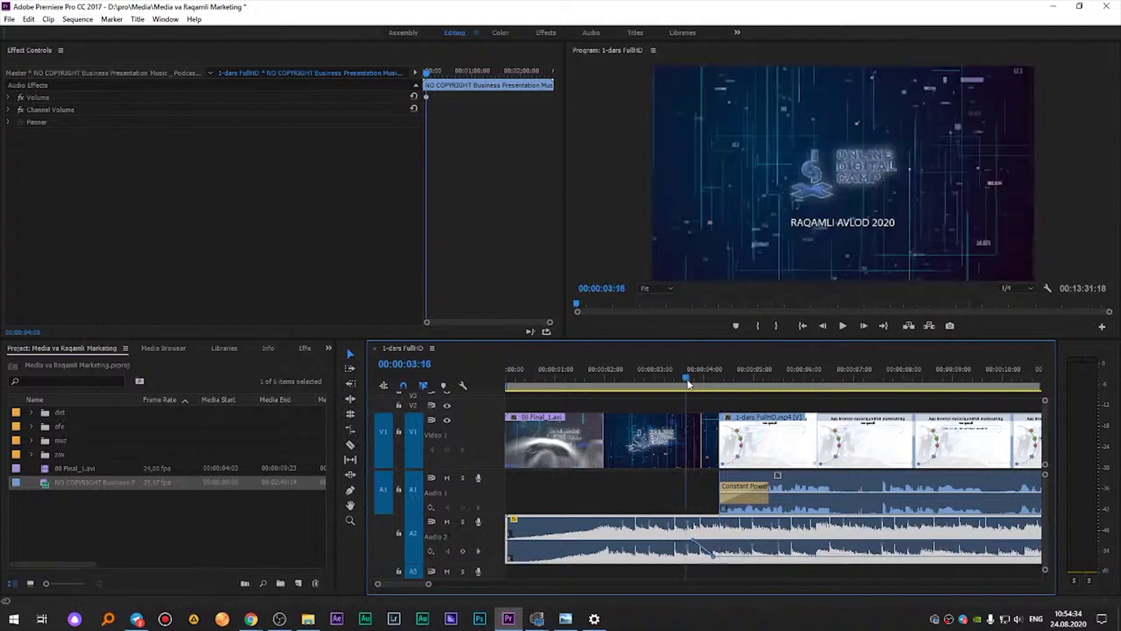
key("space")
key("minus")
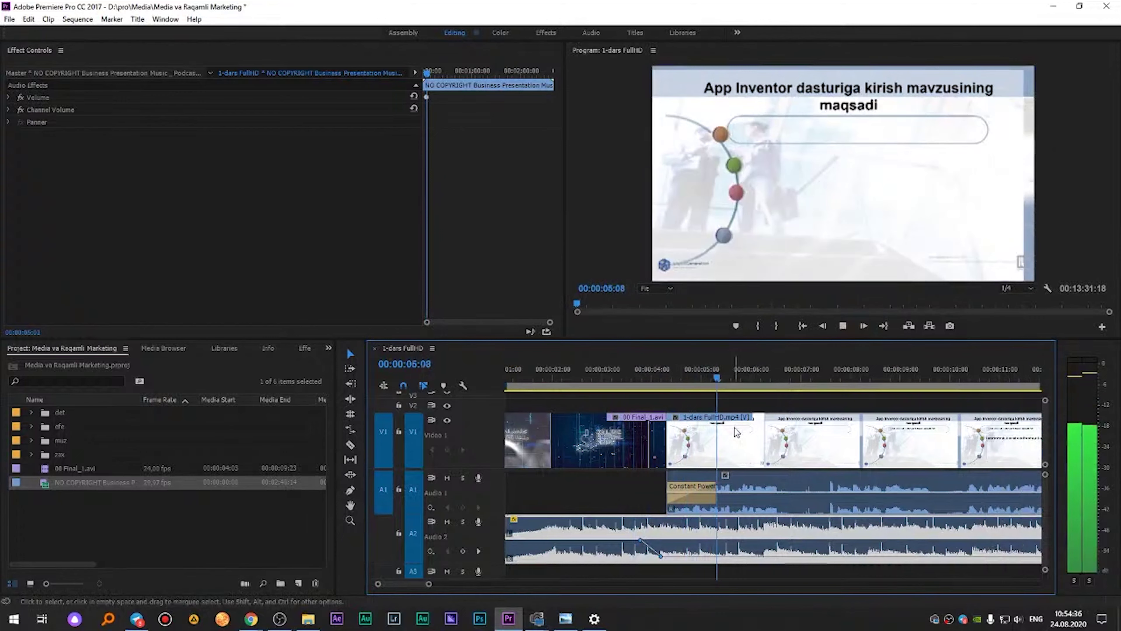
key("minus")
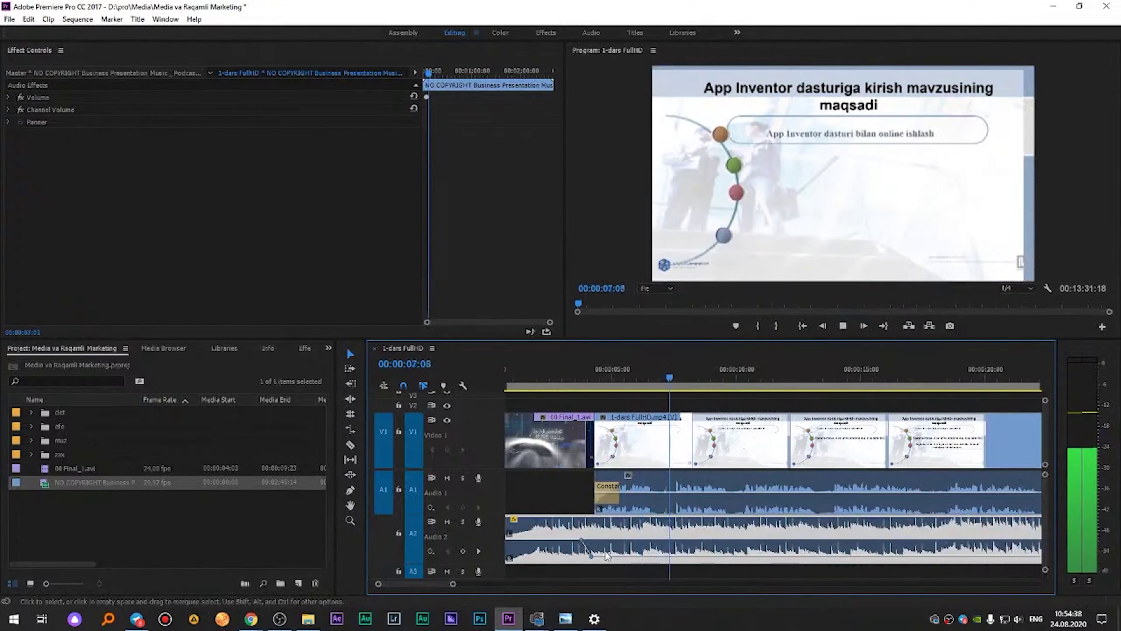
key("space")
left_click_drag(599, 567, 592, 558)
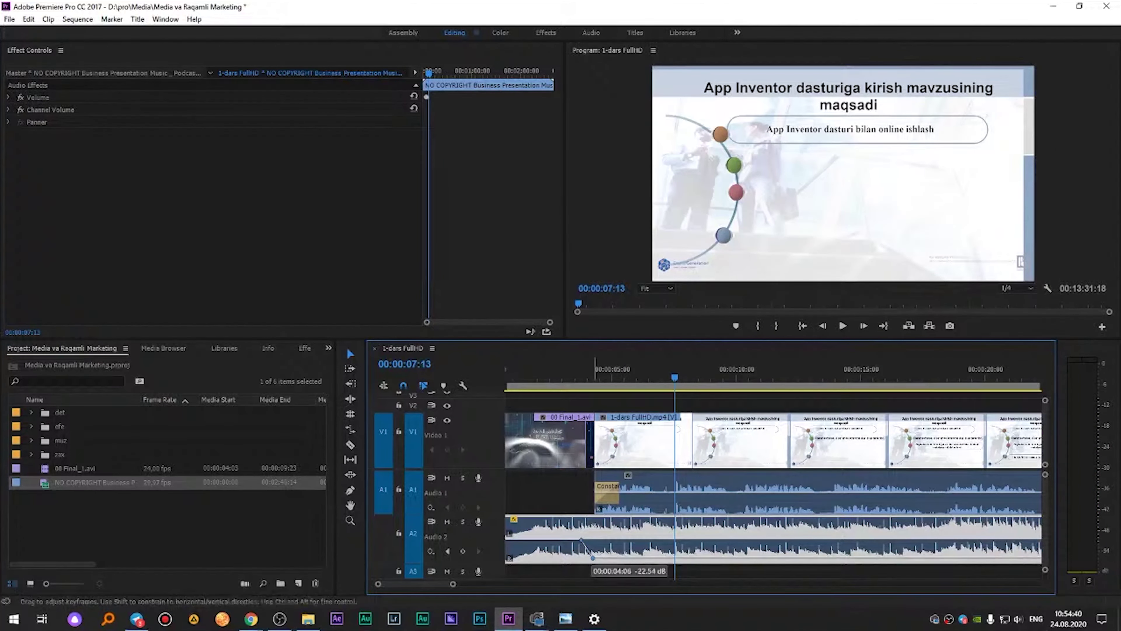
- Fine-tune the music's second volume keyframe near the intro's end and play the transition into the lesson from 00:00:03:18
left_click_drag(593, 558, 593, 557)
left_click(581, 387)
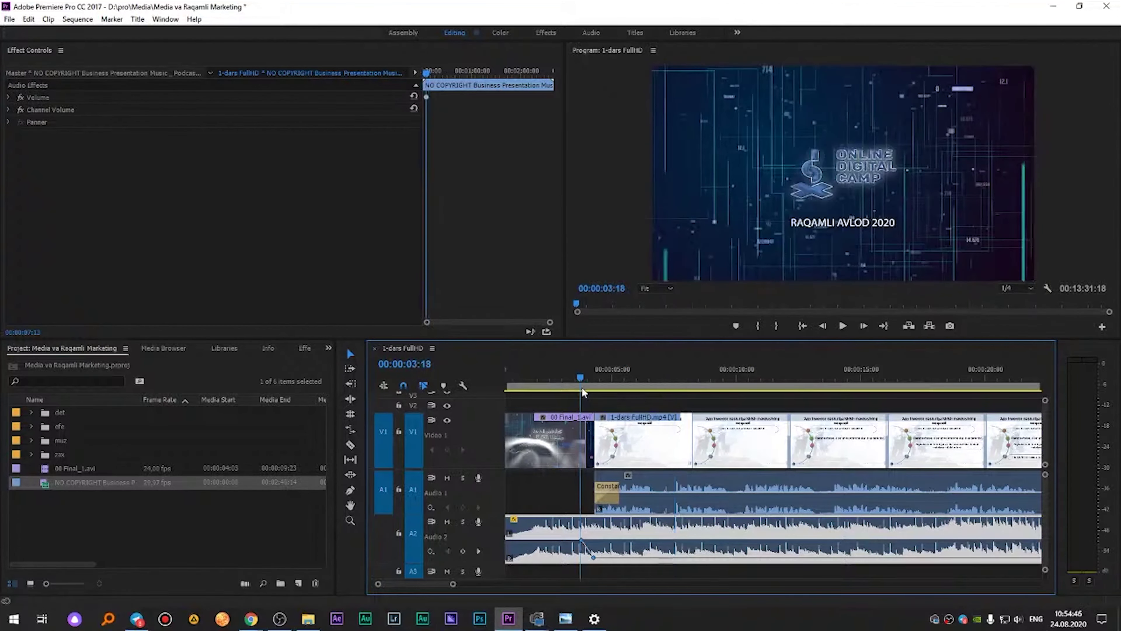
key("space")
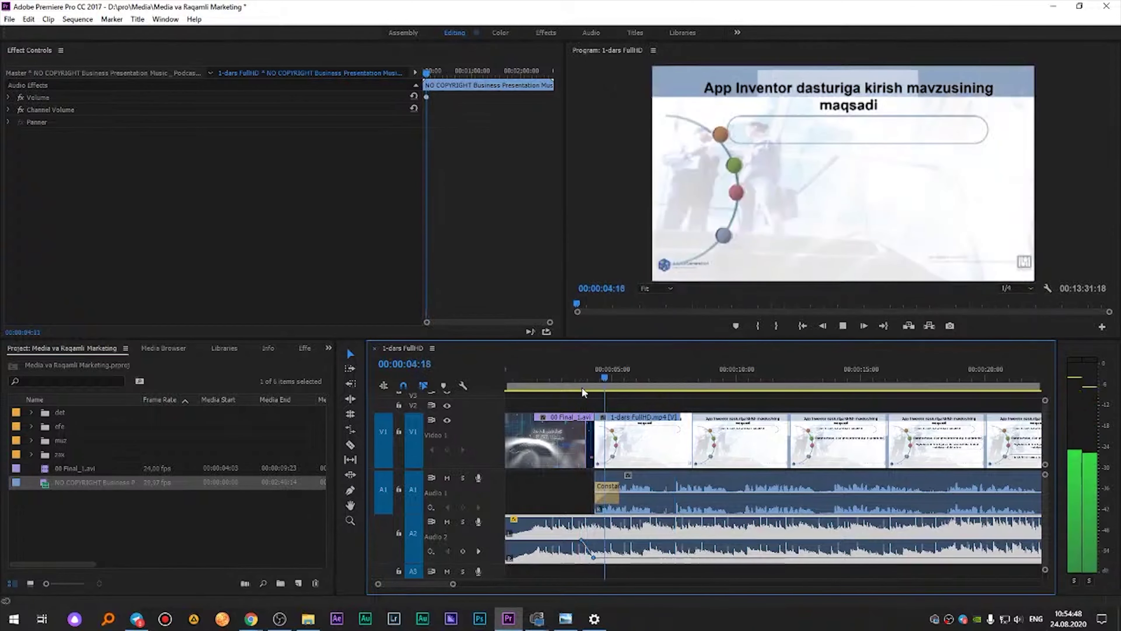
- Add a Cross Dissolve at the cut between the 00 Final_1 intro and the 1-dars FullHD lesson clip
key("minus")
left_click(559, 376)
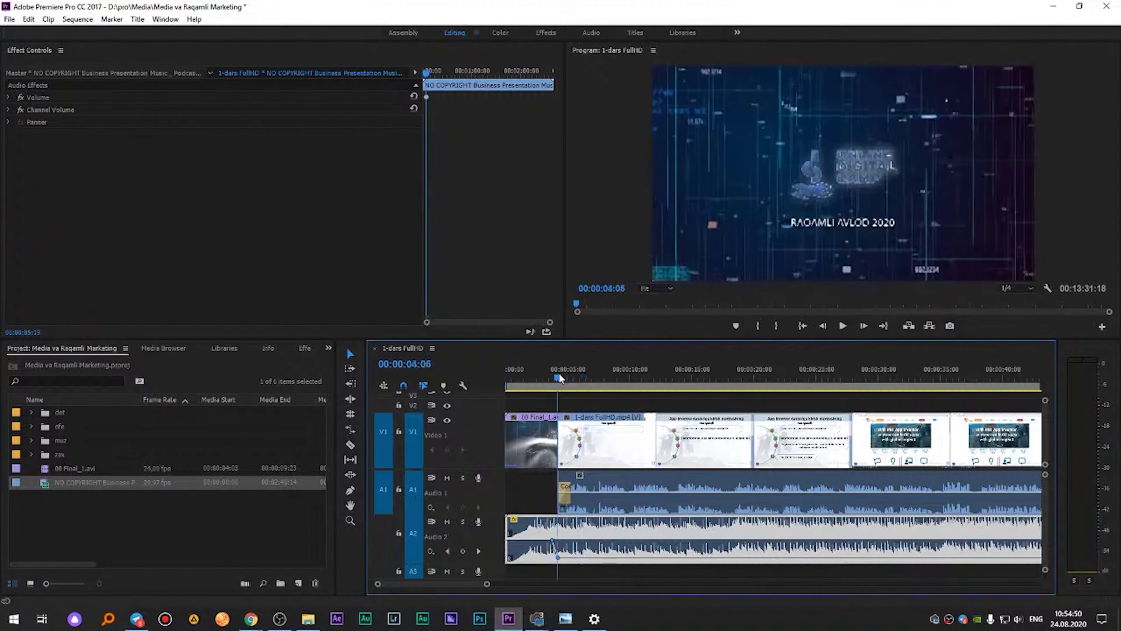
left_click(576, 402)
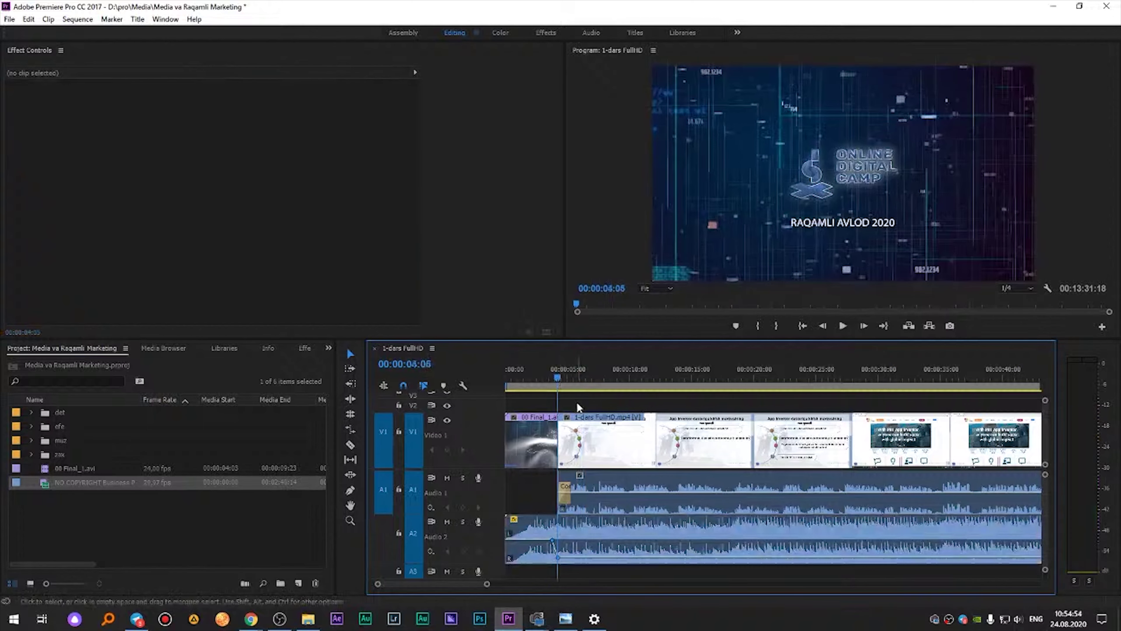
key("equal")
key("equal")
left_click_drag(718, 410, 756, 431)
key("ctrl+d")
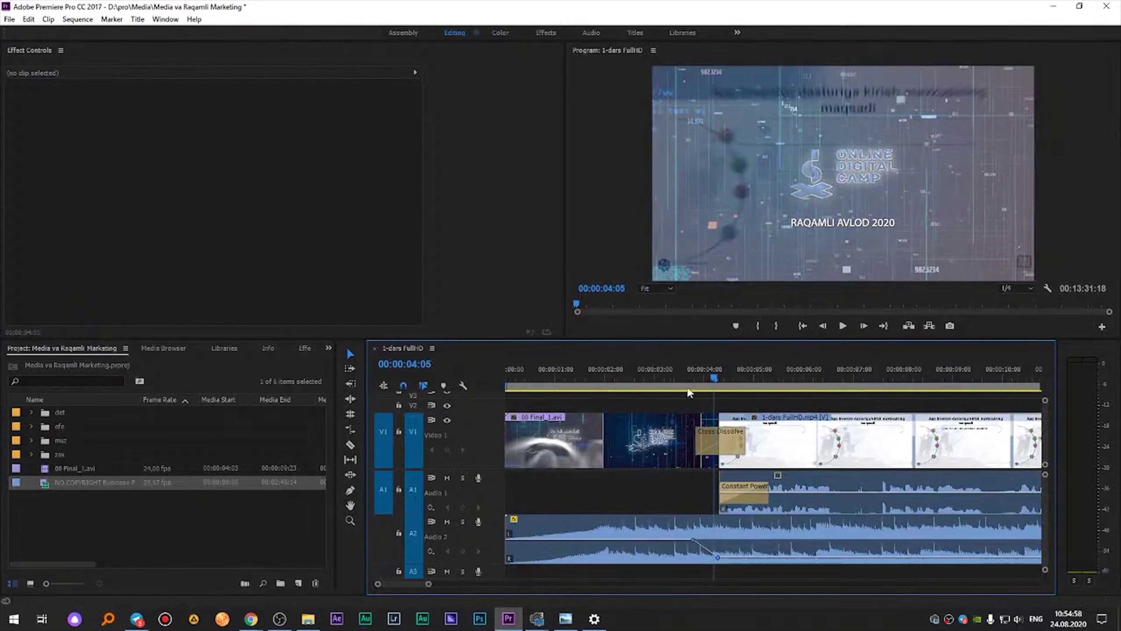
- Play the dissolve from the intro into the lesson starting at 00:00:03:15
left_click(685, 380)
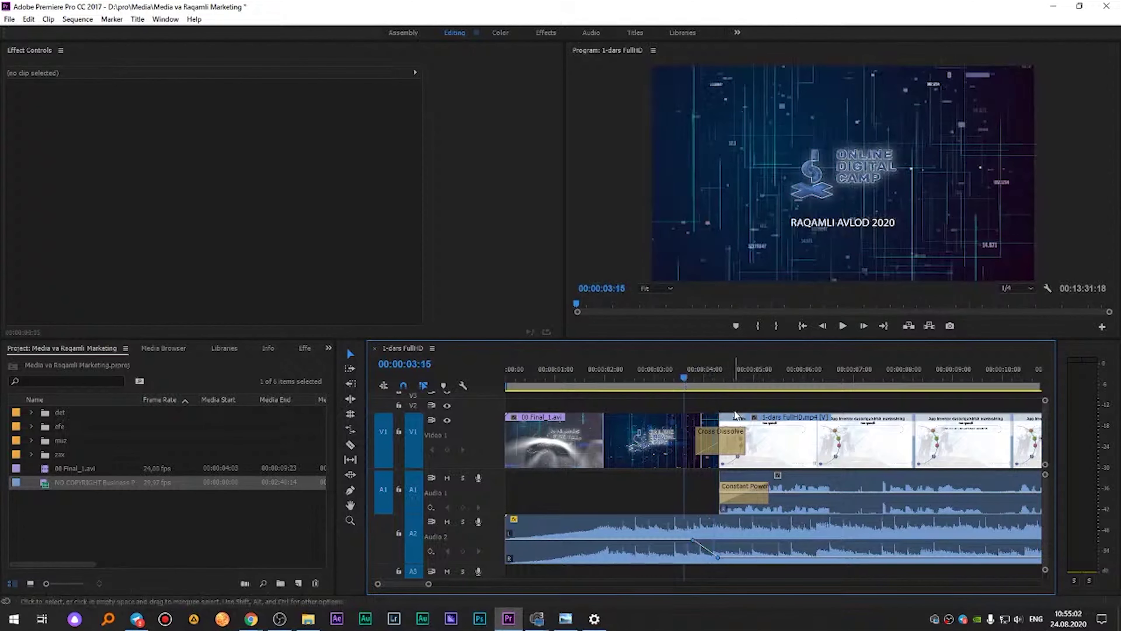
key("space")
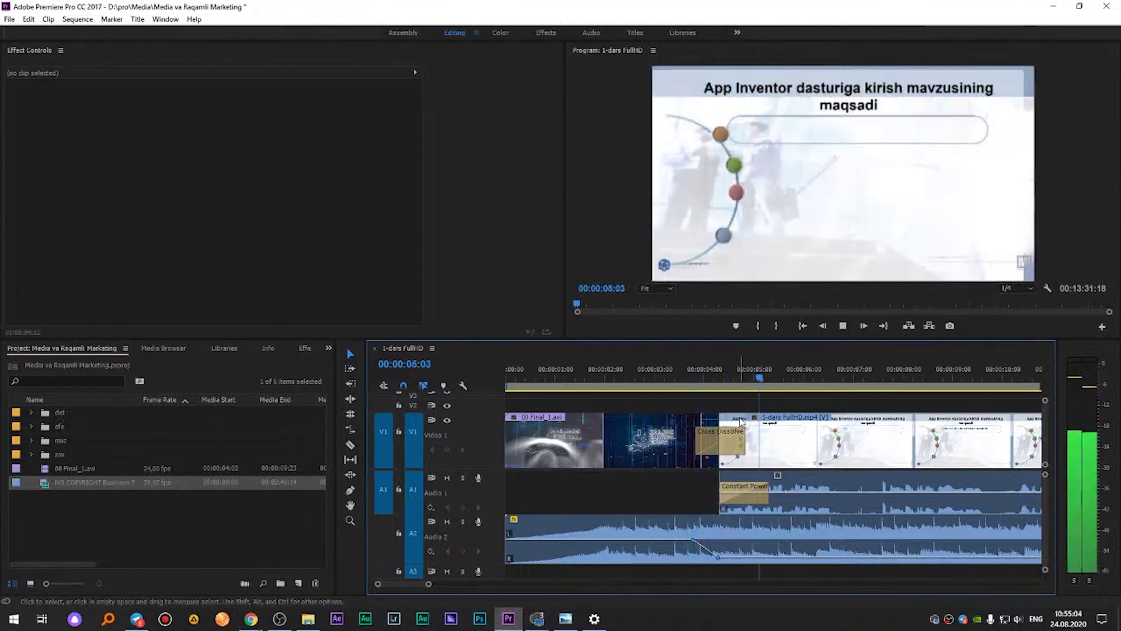
key("space")
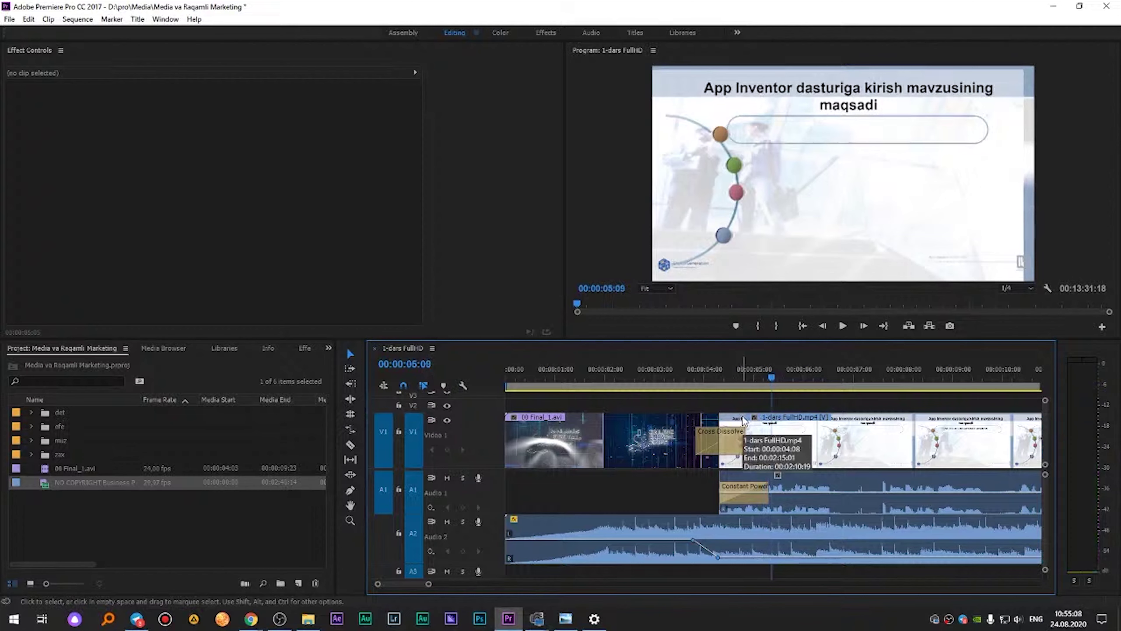
scroll(744, 421, "down", 4)
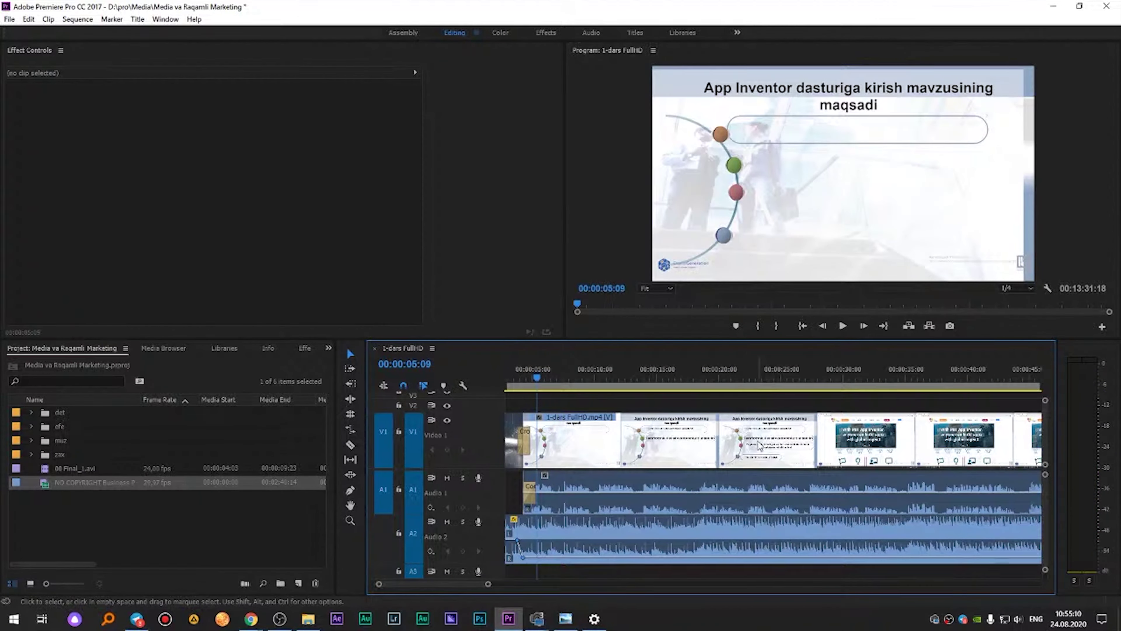
left_click_drag(603, 388, 643, 384)
scroll(642, 384, "down", 3)
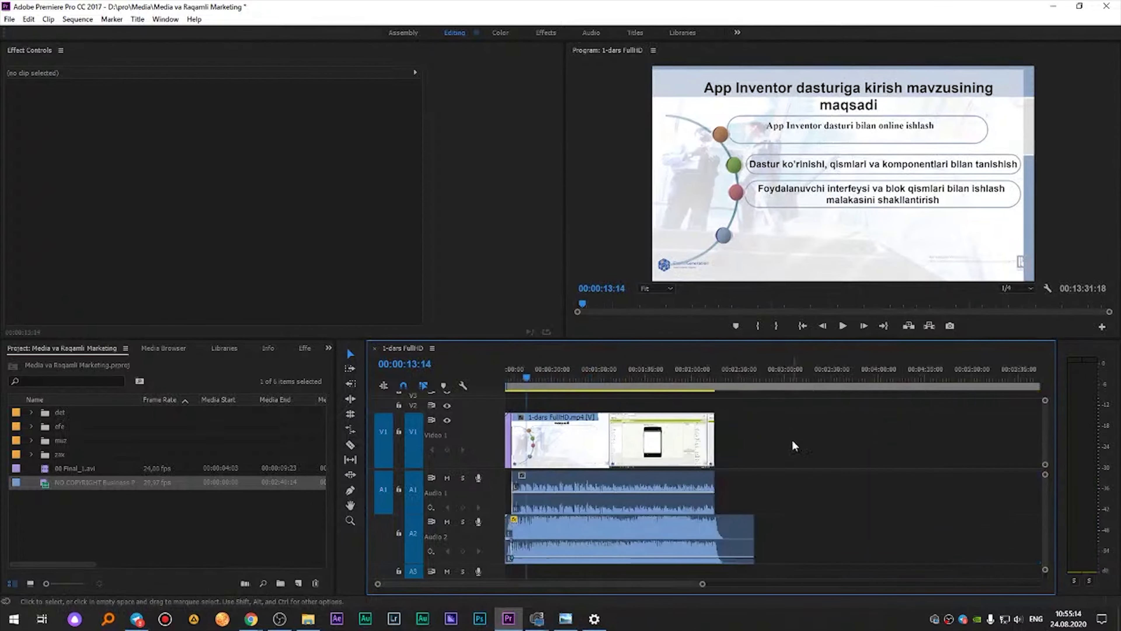
scroll(886, 484, "down", 2)
key("ctrl+z")
key("ctrl+z")
key("ctrl+z")
key("ctrl+z")
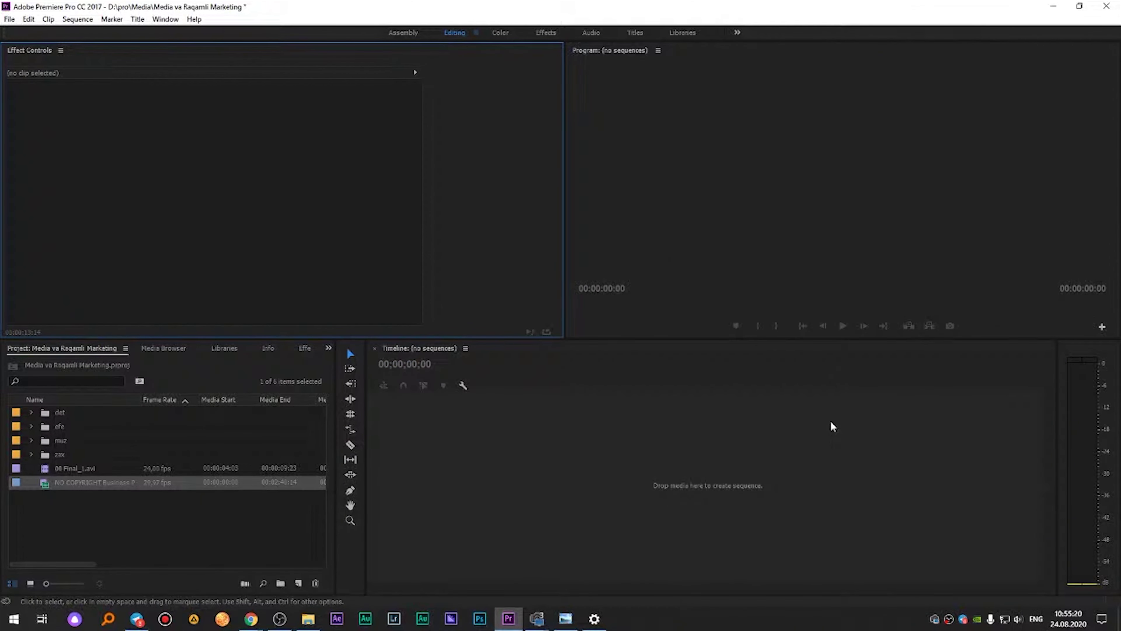
- Expand the project folder that holds the 1-dars FullHD sequence and reopen the sequence in the timeline
left_click(31, 412)
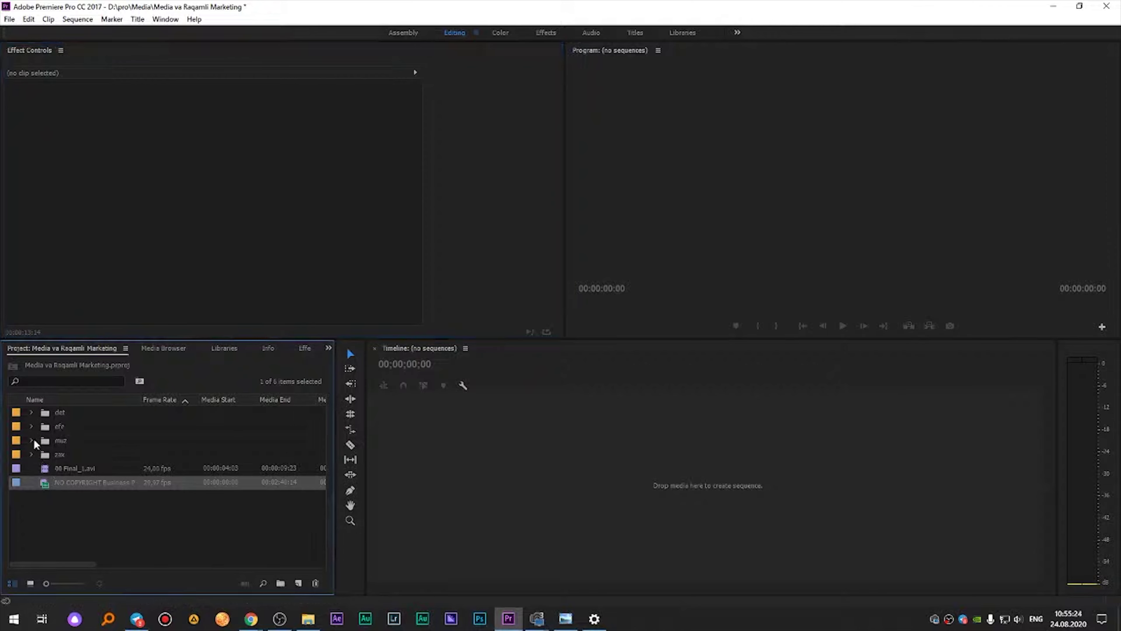
left_click(32, 426)
left_click(31, 454)
left_click(70, 468)
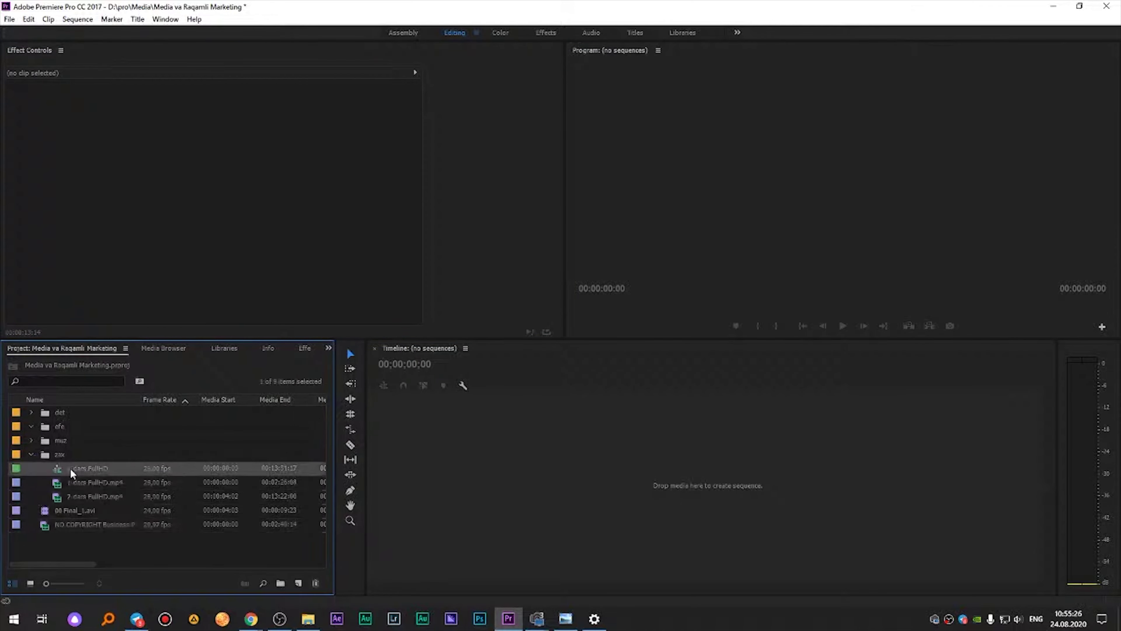
double_click(71, 468)
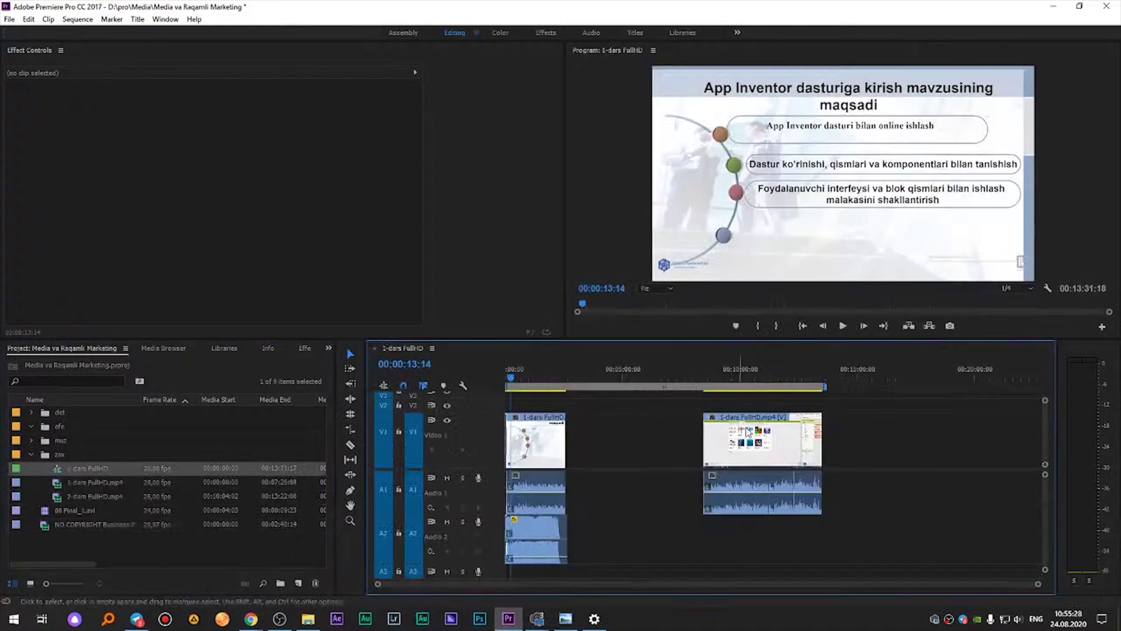
- Shorten the work area so it ends just past the end of the background music, at about 00:02:41
left_click(538, 381)
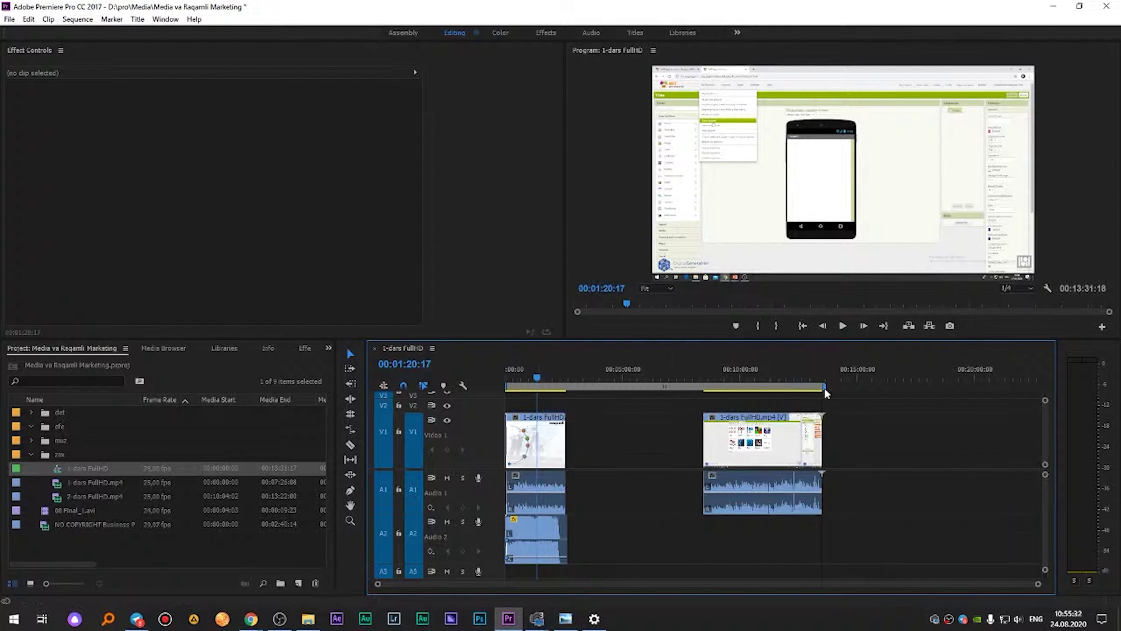
left_click_drag(824, 387, 571, 397)
left_click(563, 375)
key("=")
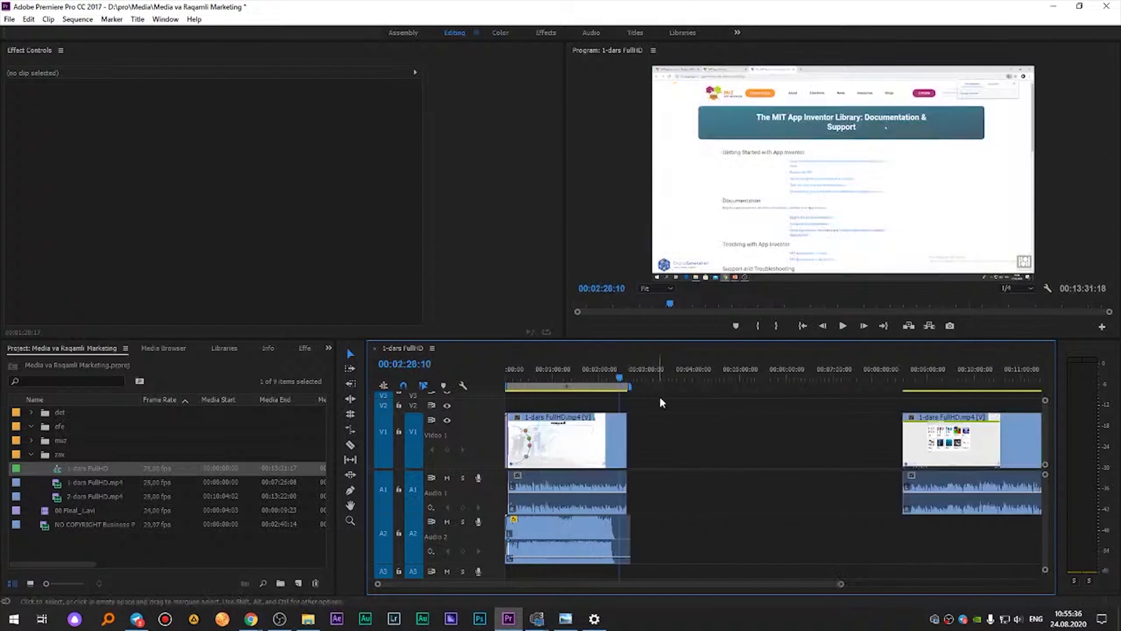
key("=")
key("=")
key("=")
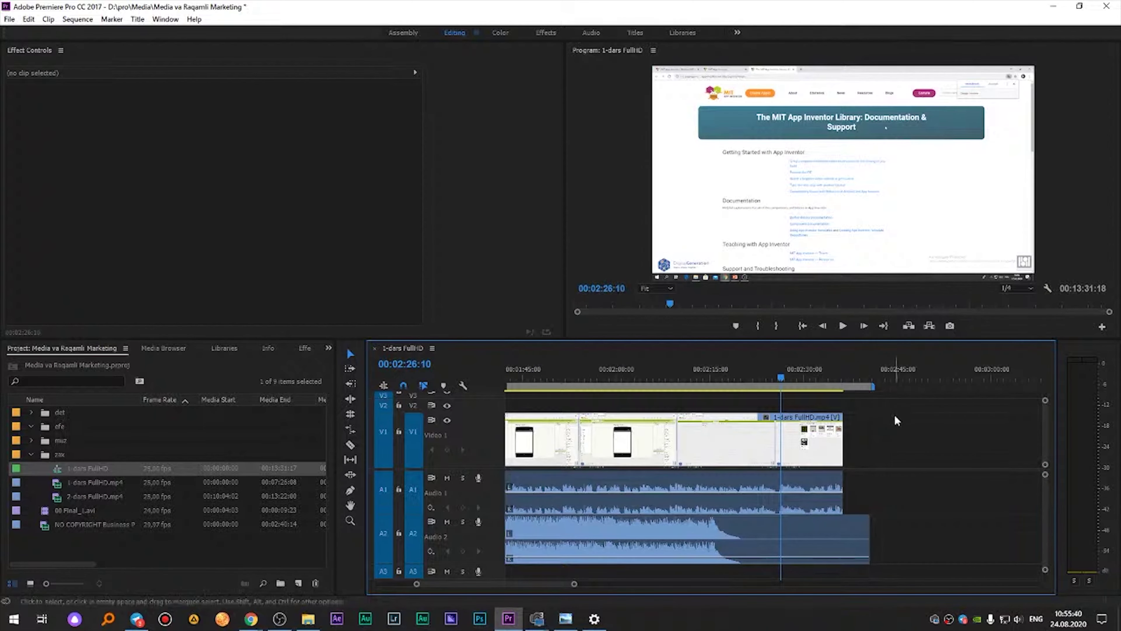
- Open the media export settings for the 1-dars FullHD sequence
key("-")
key("-")
key("-")
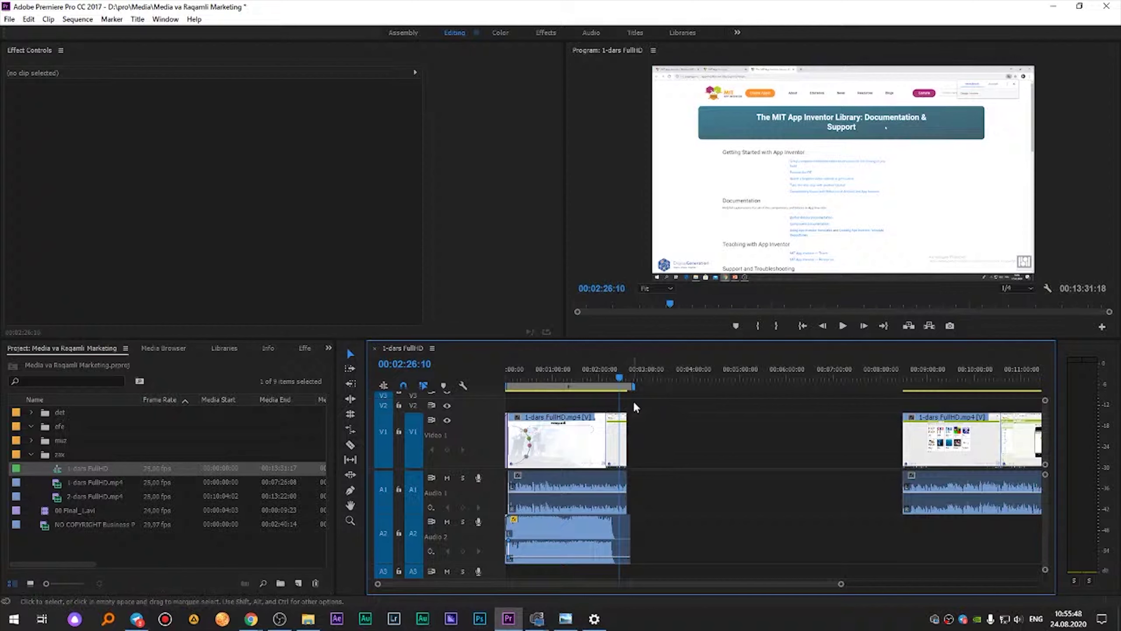
key("=")
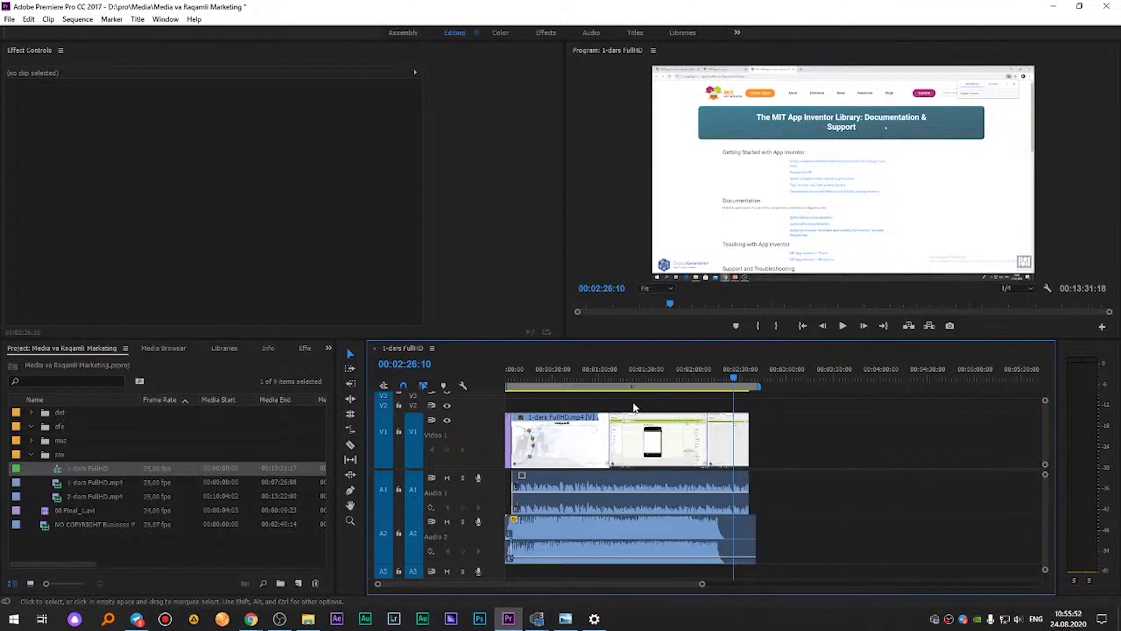
key("ctrl+m")
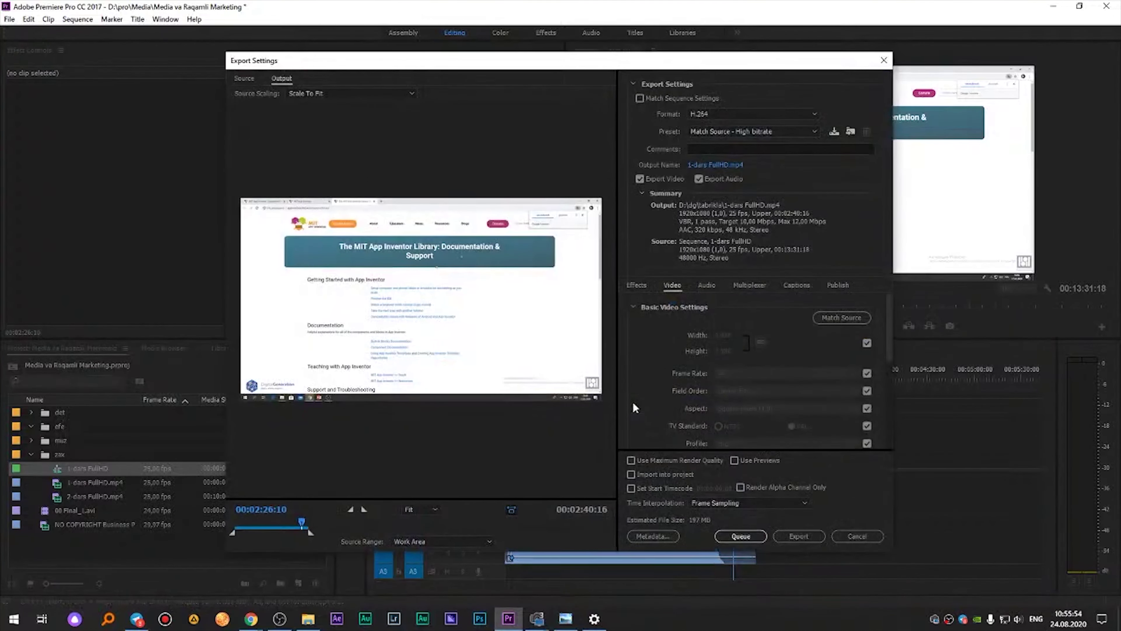